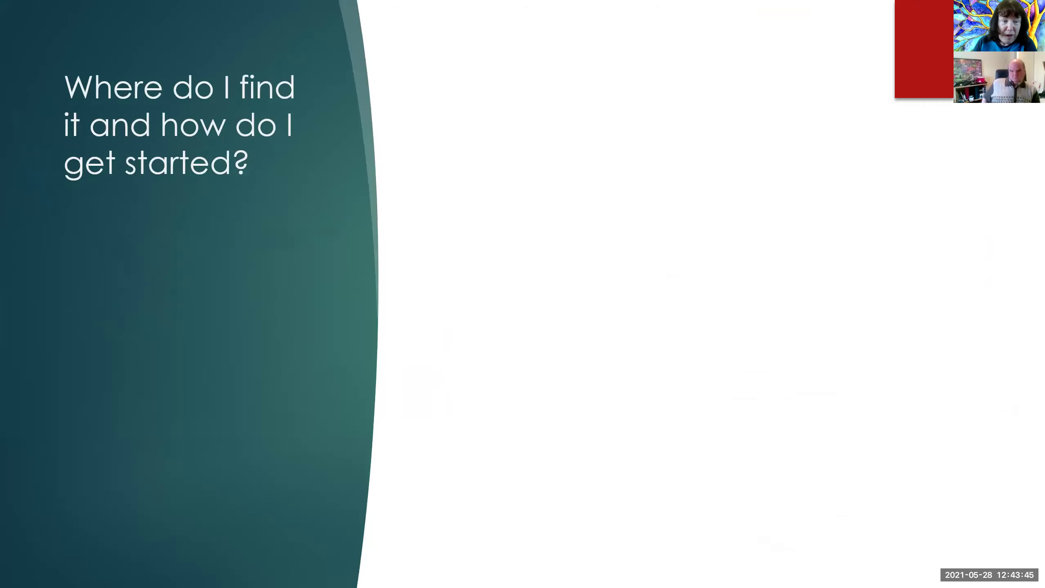
Step: Animate in the excited-child picture and the 'Data | Get and Transform Tab' bullet
key(Right)
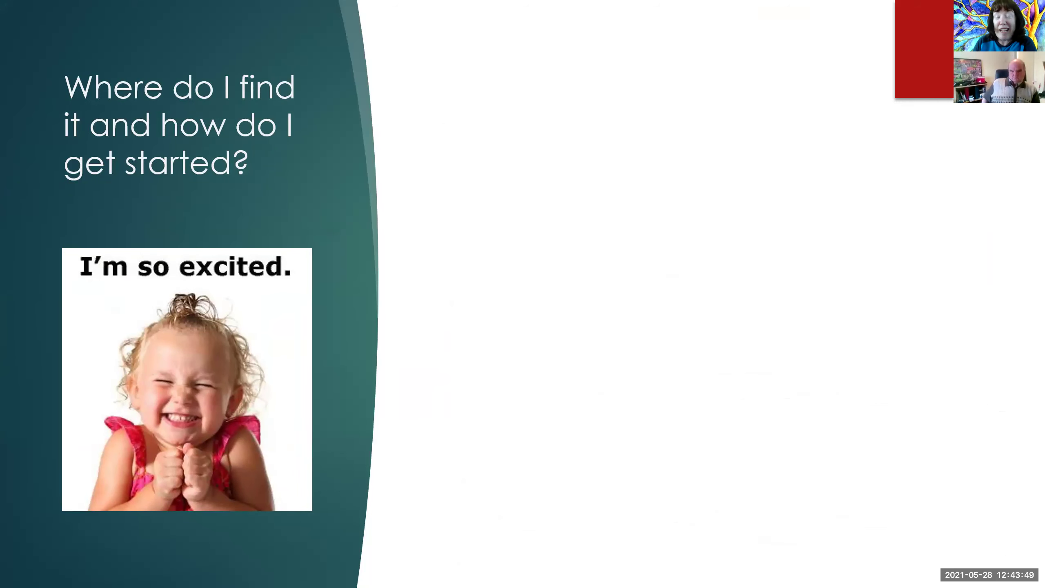
key(Right)
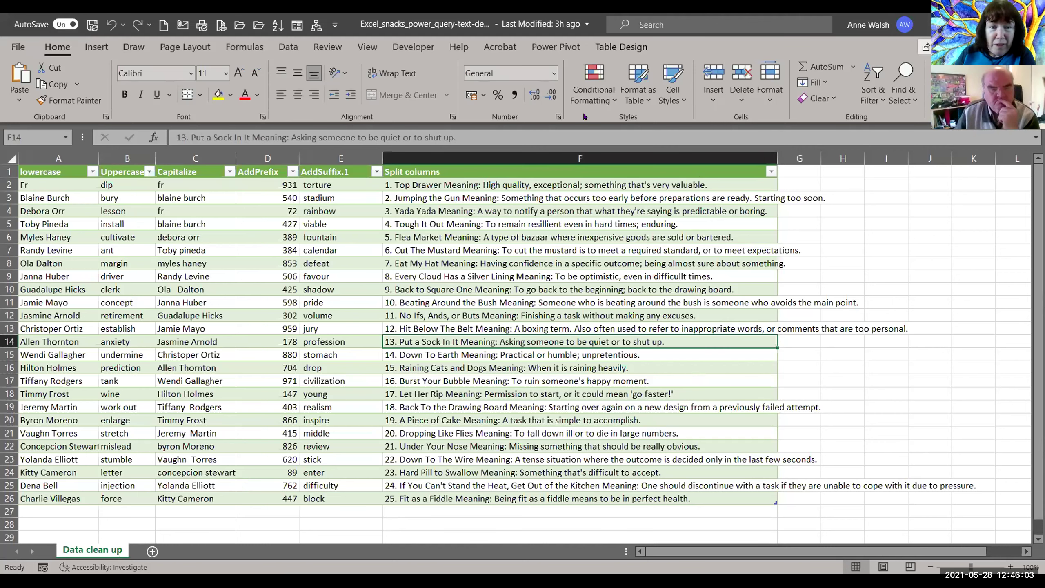
Step: Select a cell in the Data clean up table and go to the Data tab's Get & Transform commands
click(289, 46)
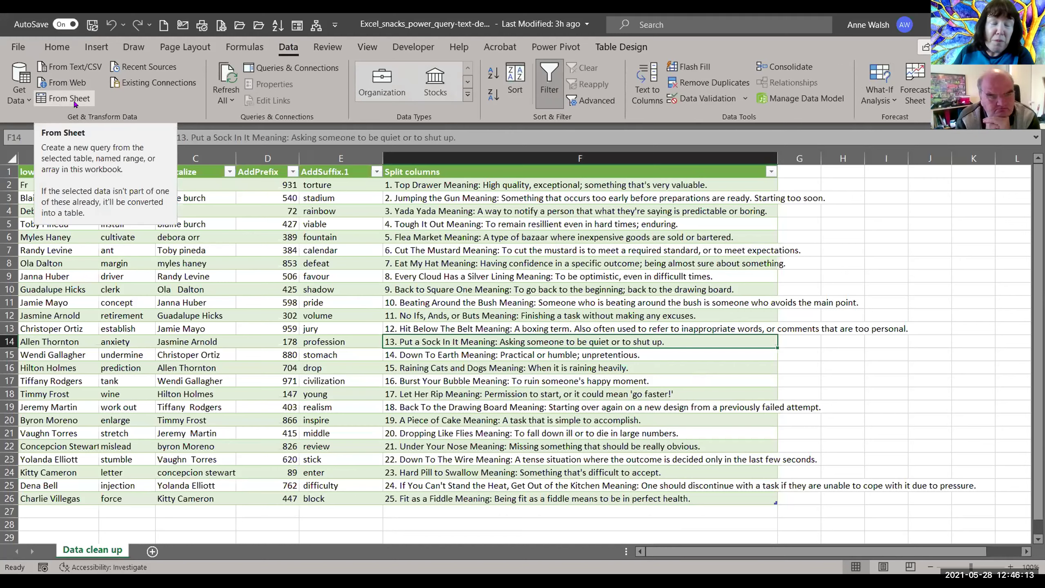
click(338, 287)
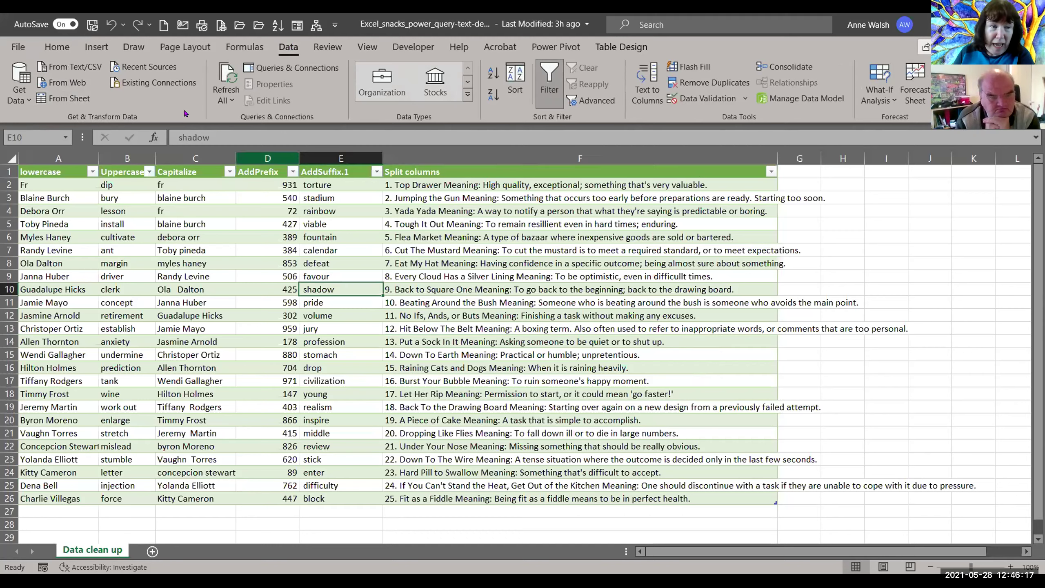
click(100, 50)
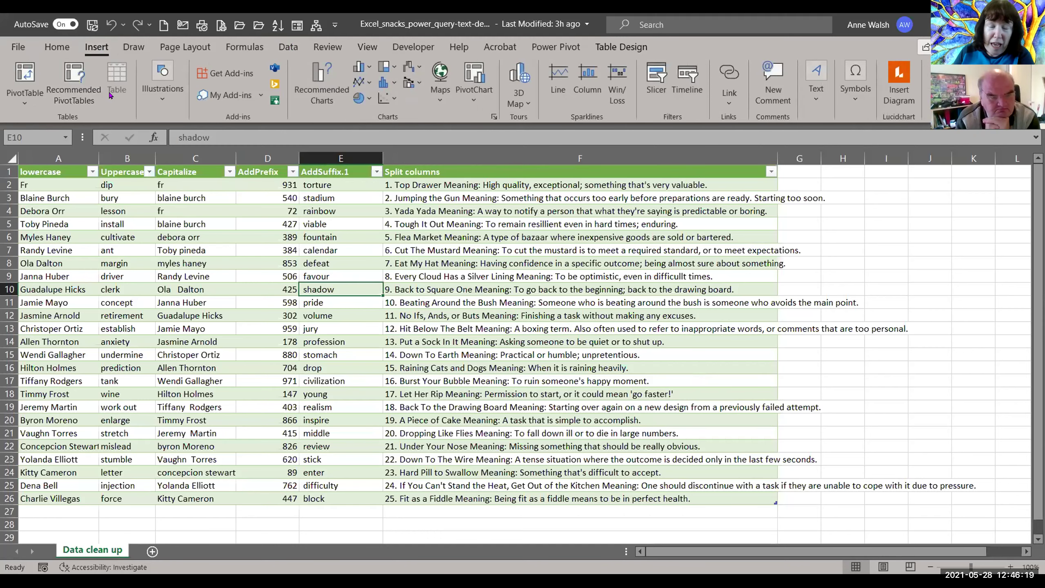
click(283, 314)
click(296, 48)
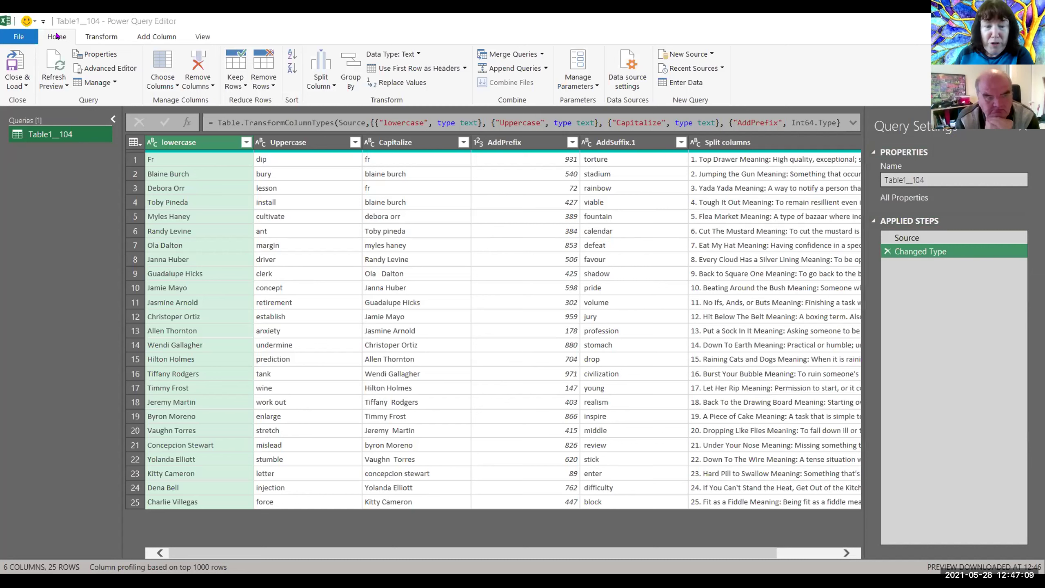
Step: Convert the lowercase column to lowercase and the Uppercase column to UPPERCASE
click(102, 38)
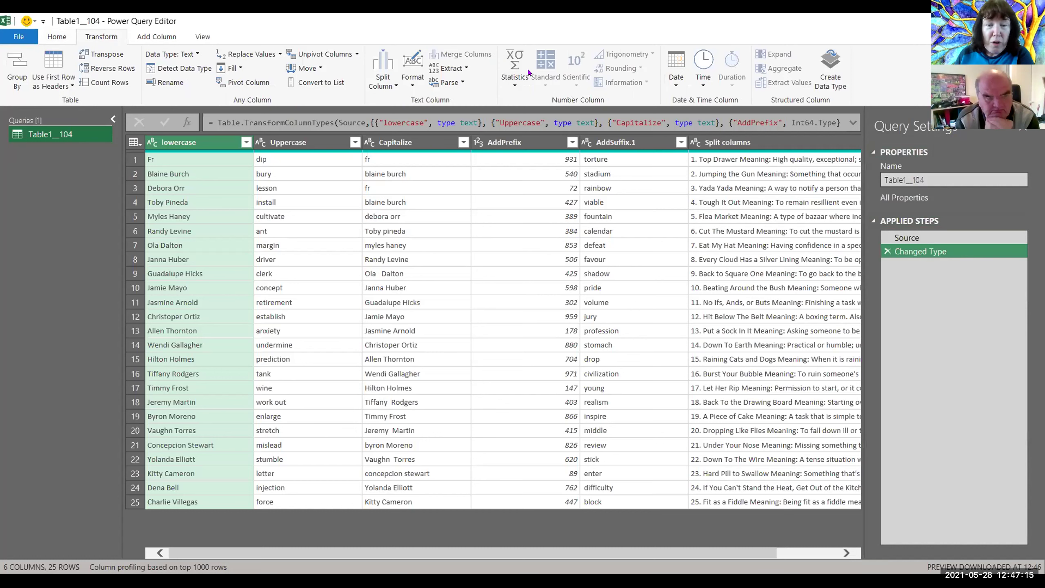
click(439, 159)
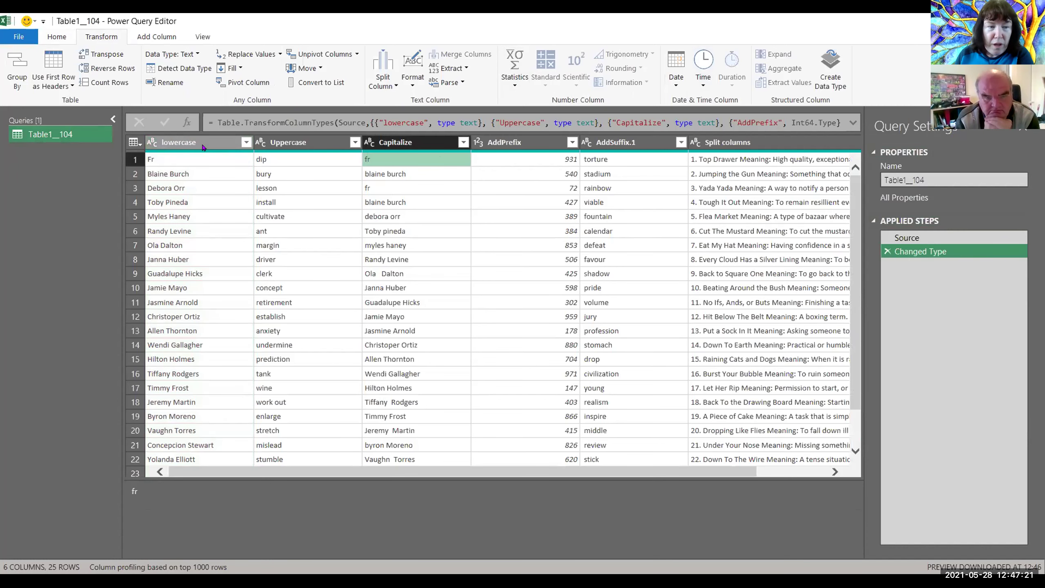
click(202, 145)
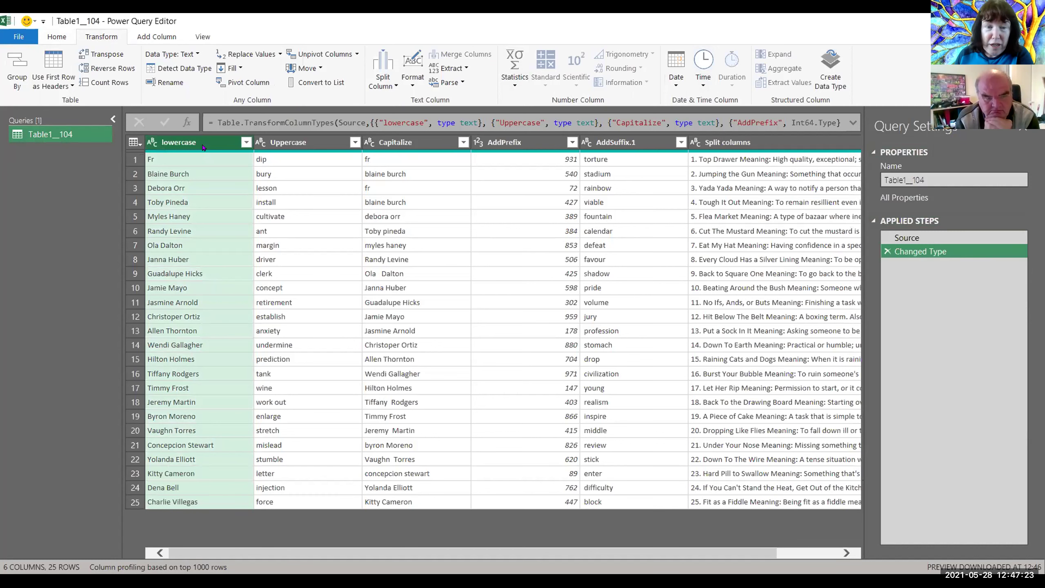
click(406, 82)
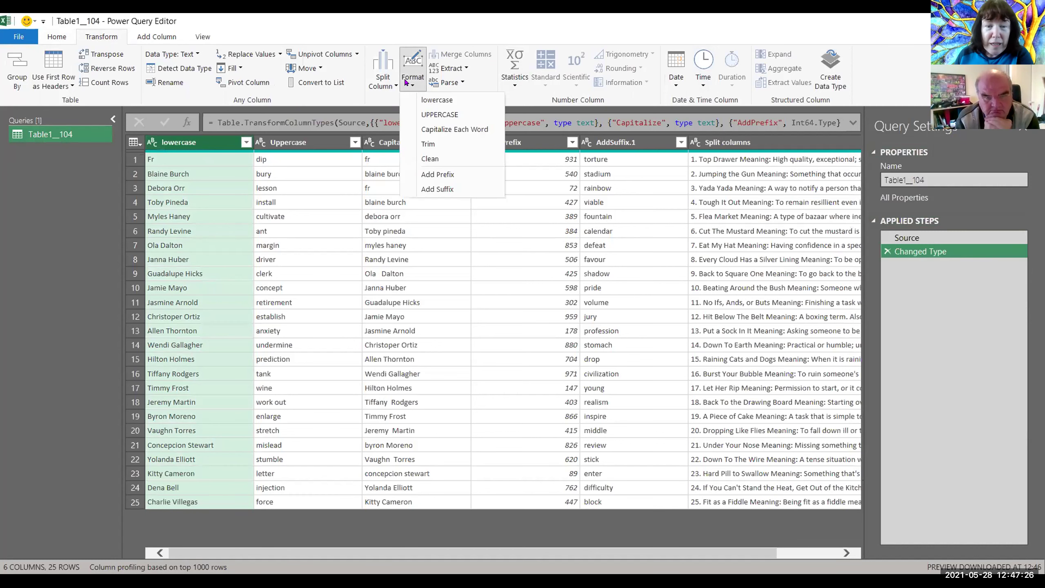
click(421, 100)
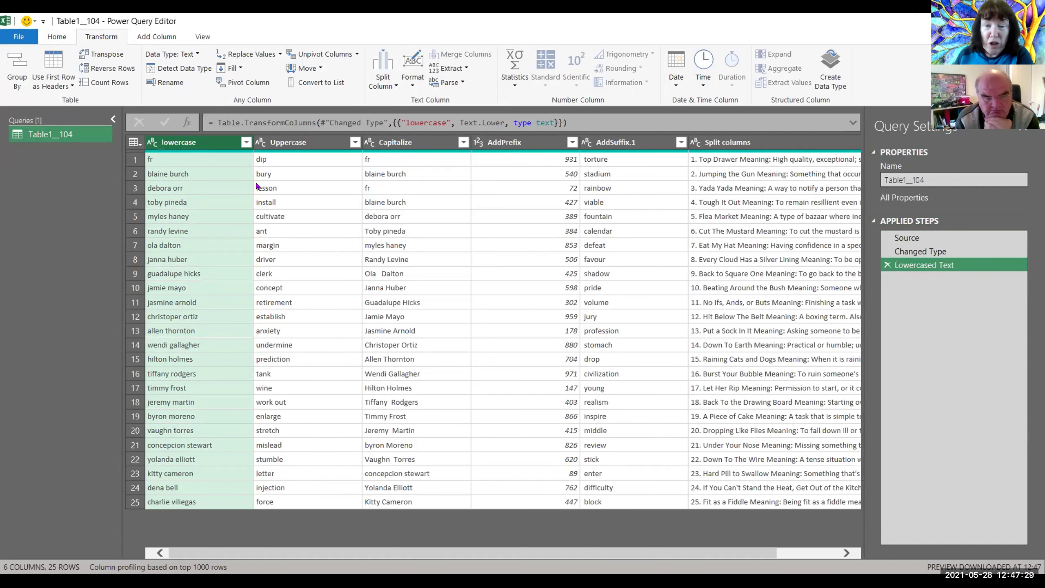
click(307, 144)
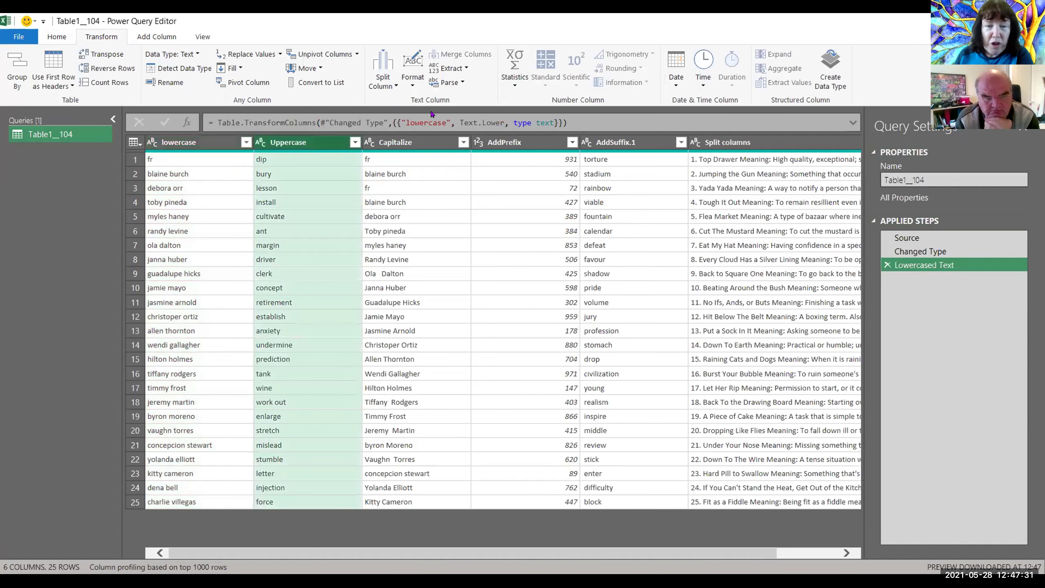
click(412, 85)
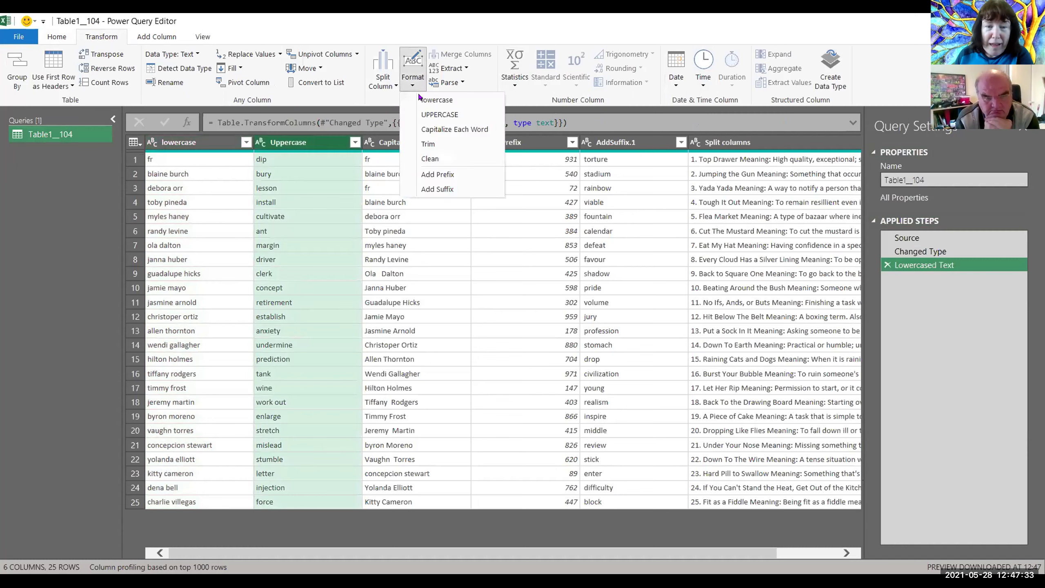
click(432, 116)
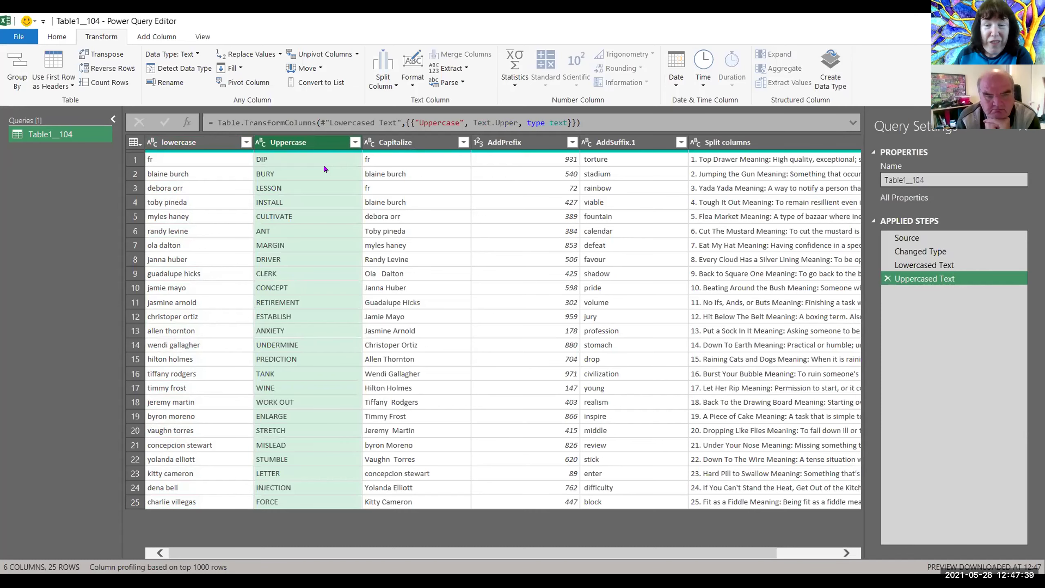
Step: Capitalize Each Word in the Capitalize column, then choose Add Prefix for AddPrefix
click(414, 147)
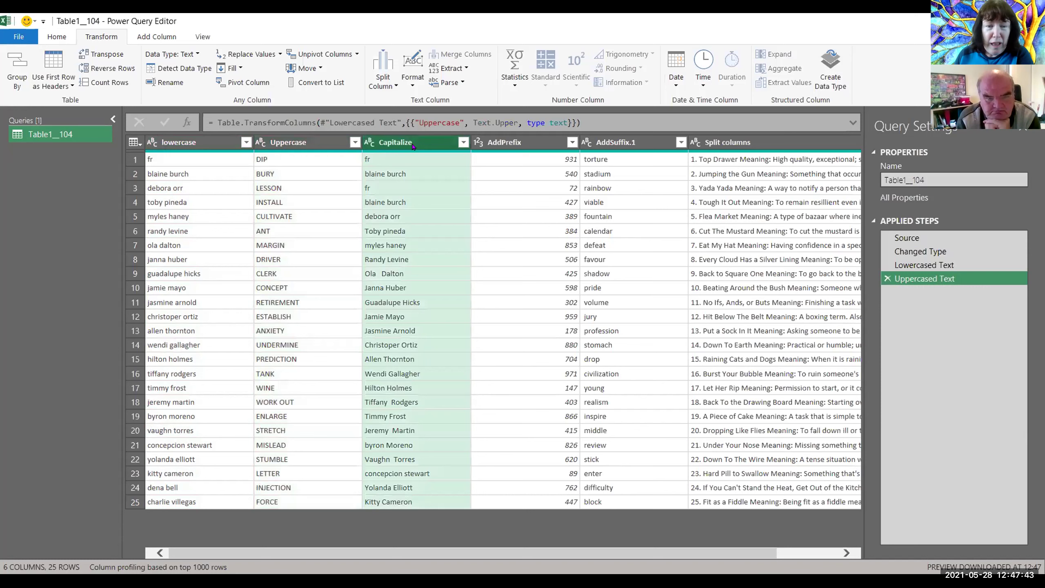
click(414, 79)
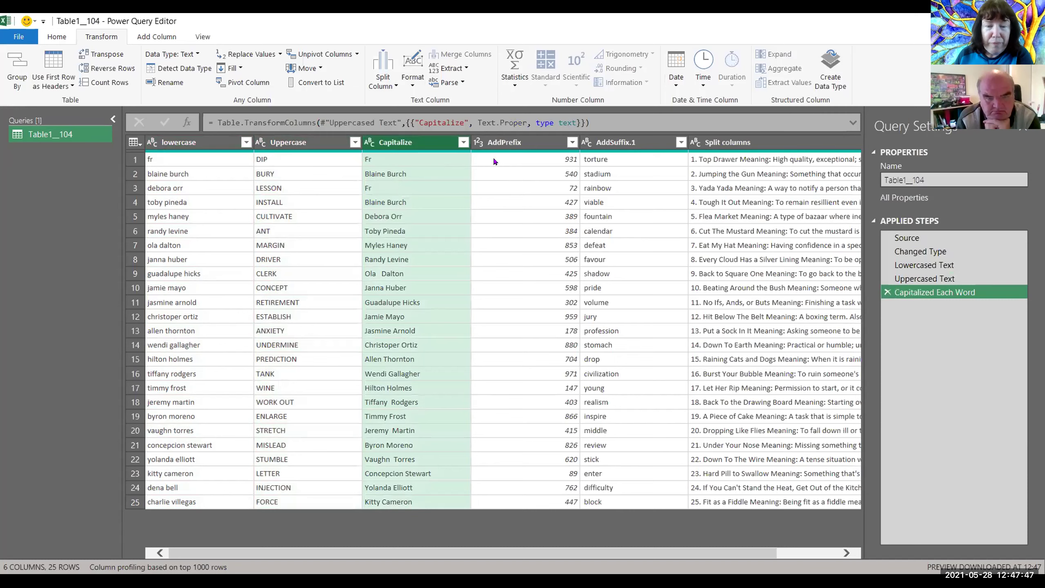
click(494, 142)
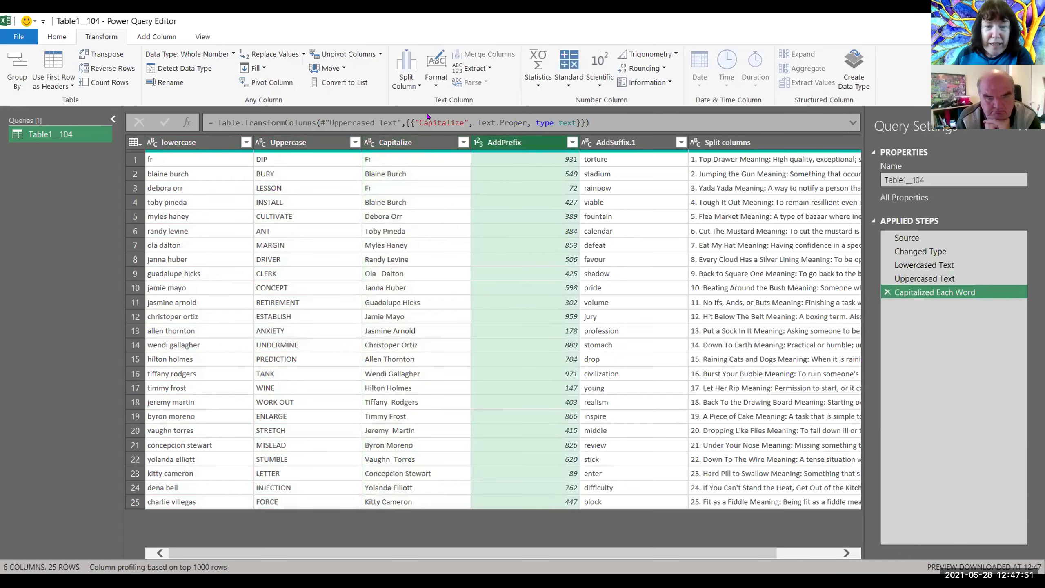
click(436, 82)
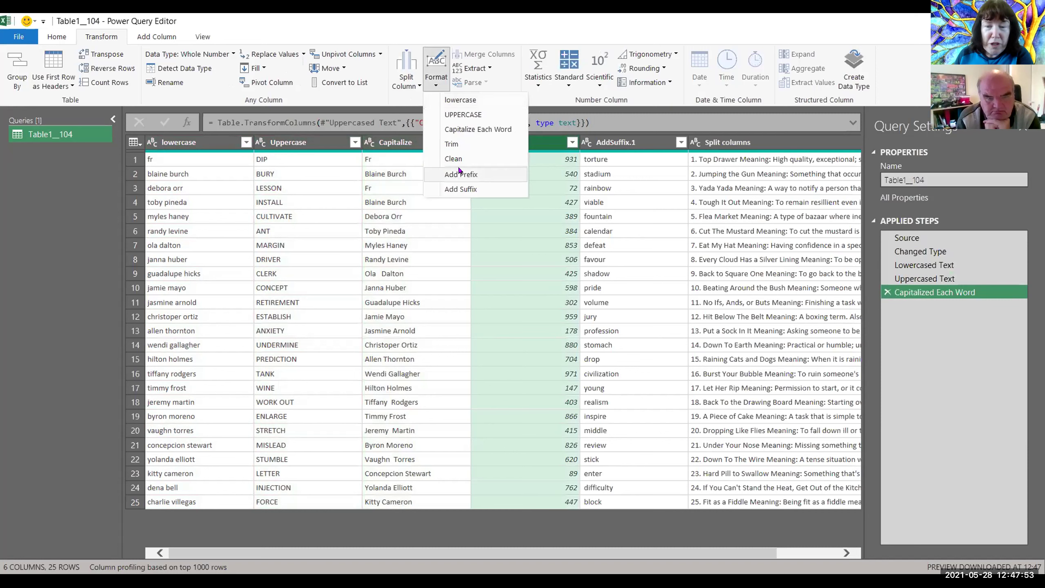
click(460, 174)
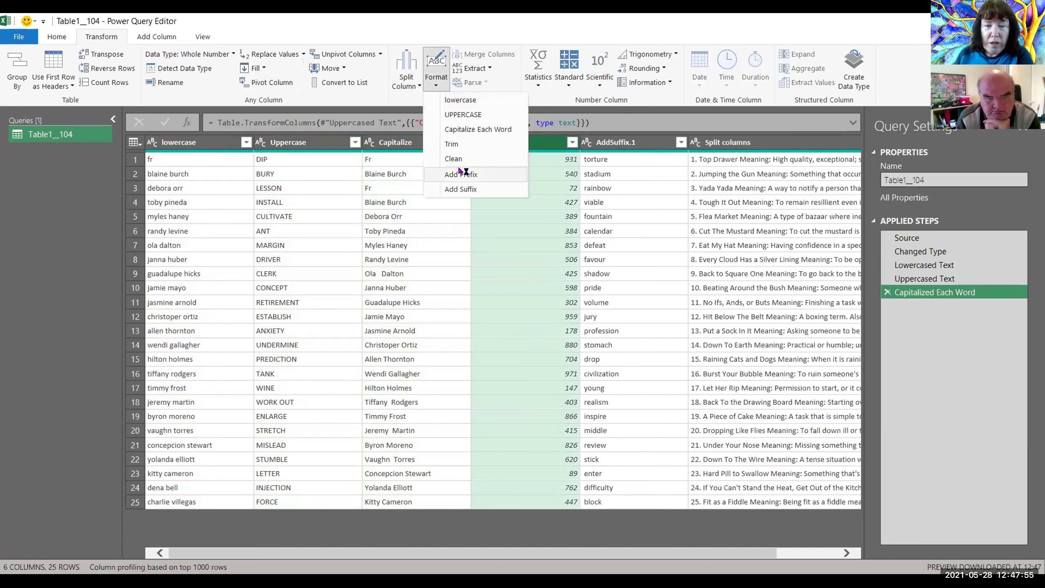
Step: Prefix every AddPrefix value with '100-'
click(445, 174)
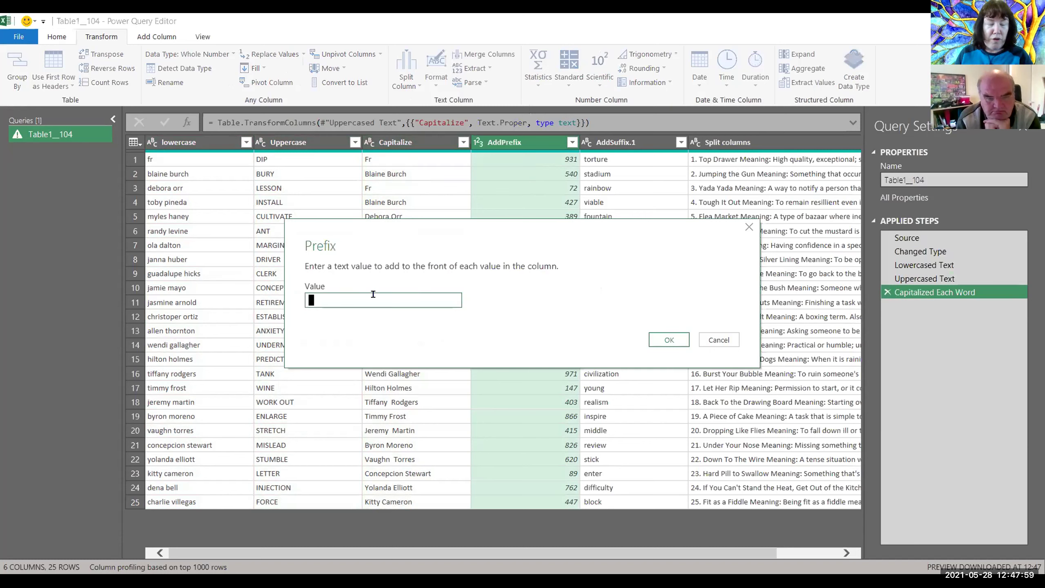
text(100-)
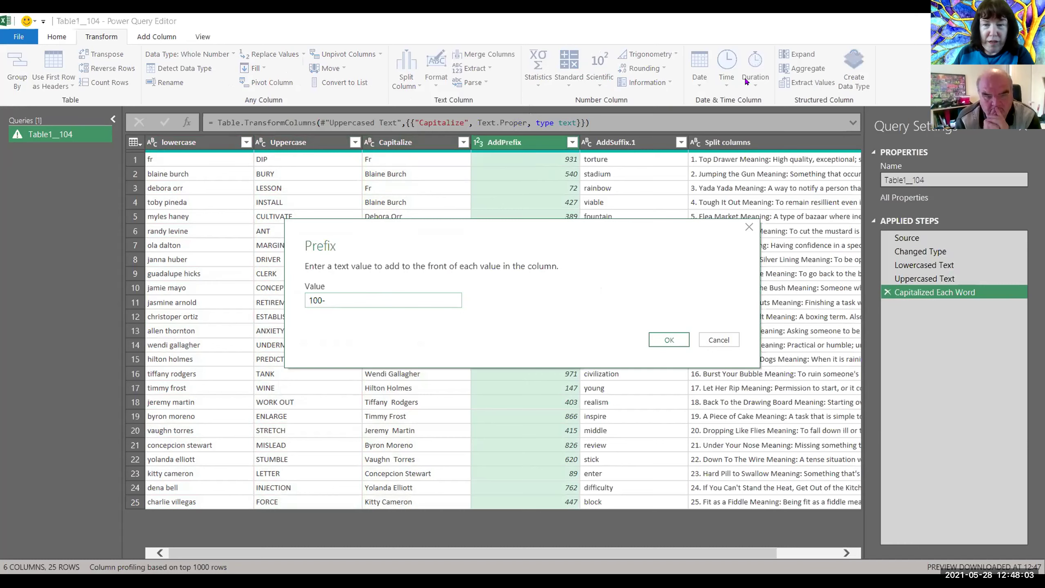
click(667, 340)
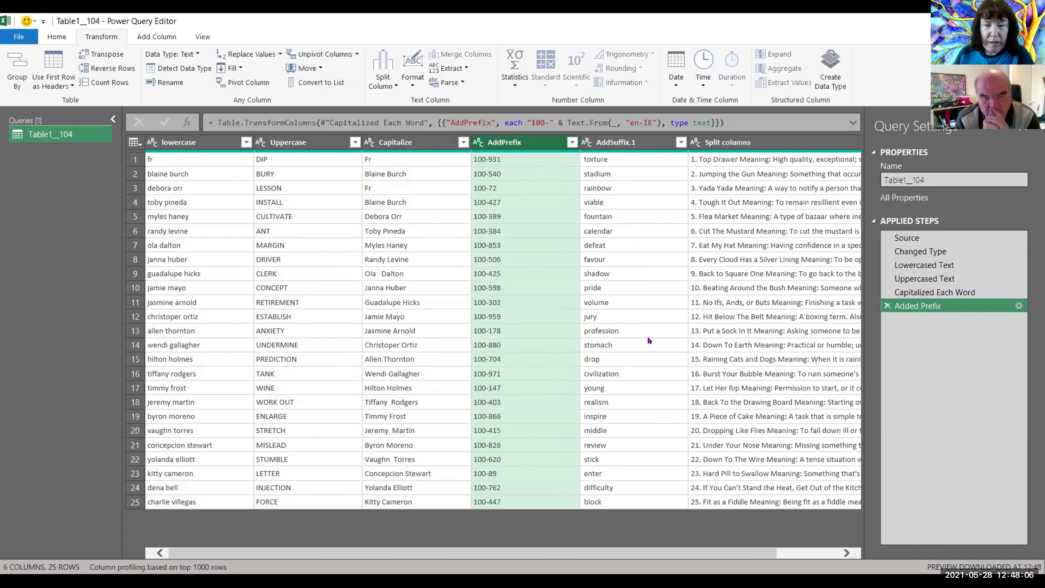
Step: Append '&Word' to every value in the AddSuffix.1 column
click(622, 146)
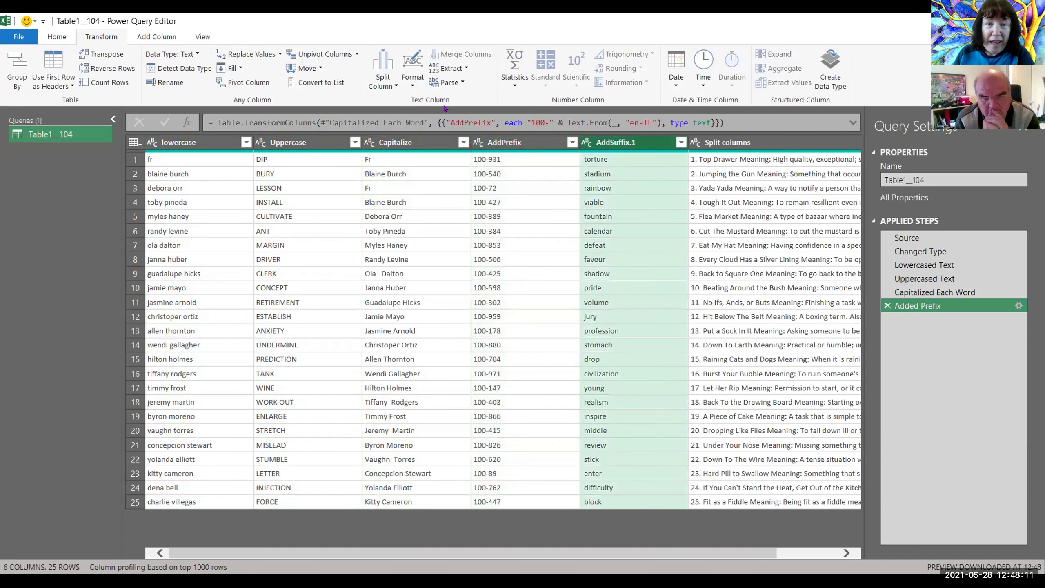
click(413, 88)
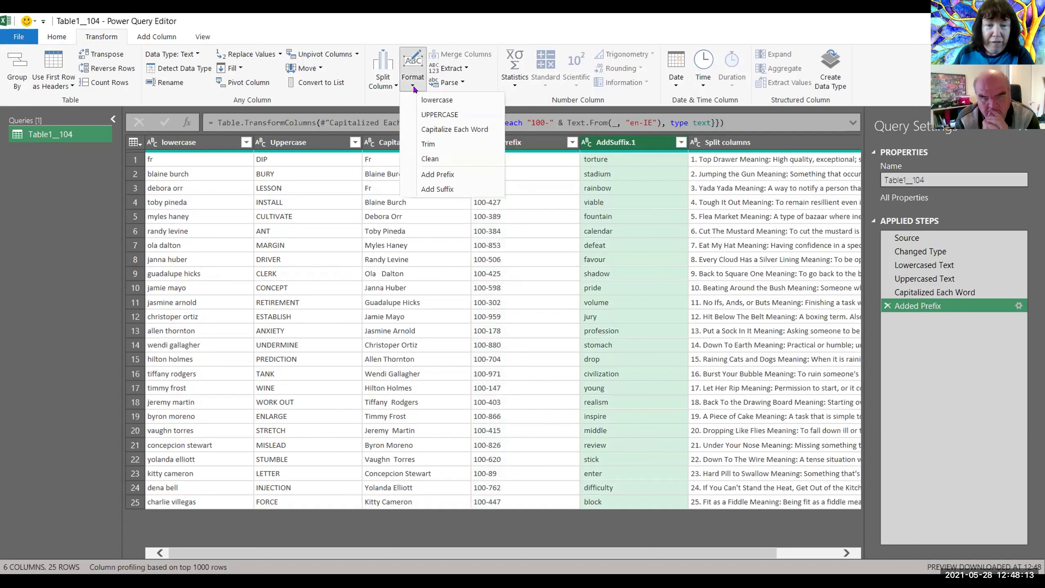
click(437, 191)
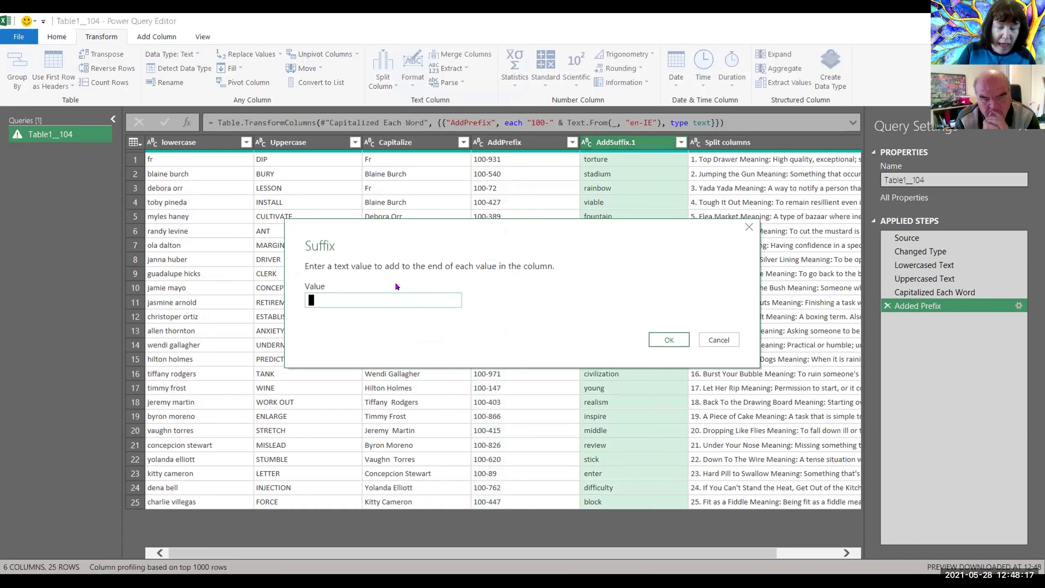
text(&Word)
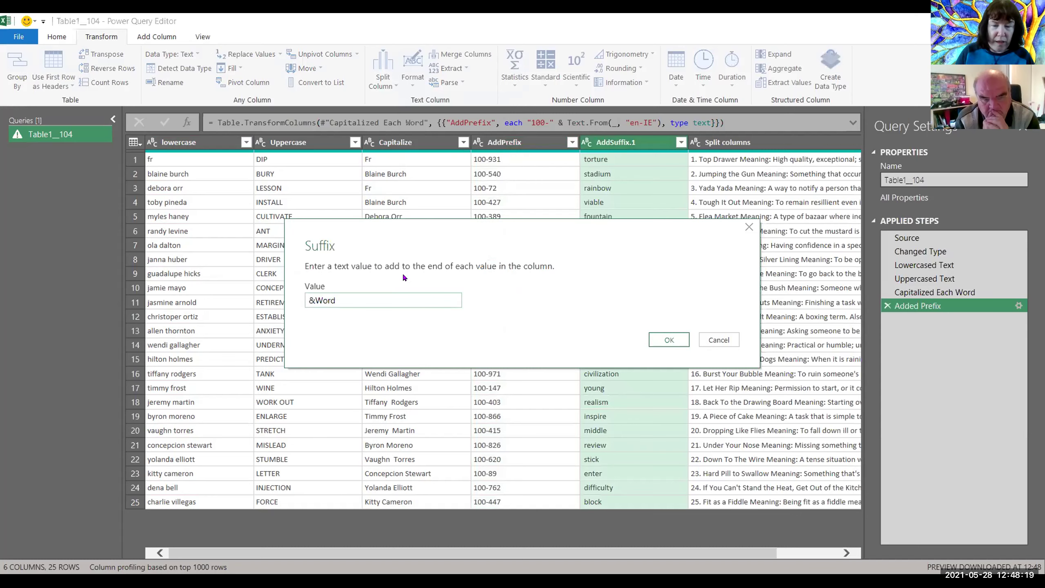
click(672, 335)
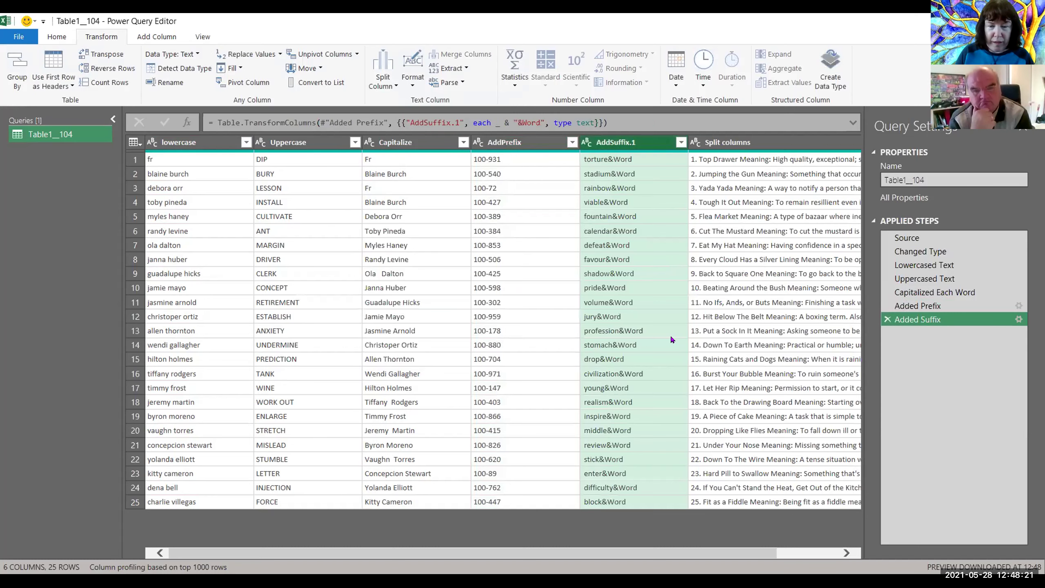
click(845, 552)
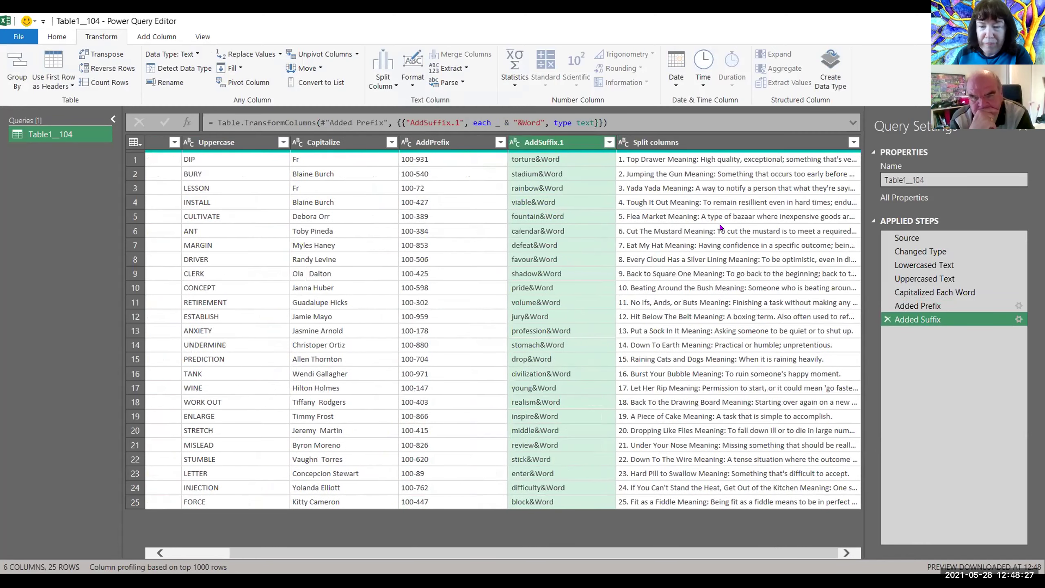
Step: Split the Split columns column at the left-most colon into Split columns.1 and Split columns.2
click(727, 143)
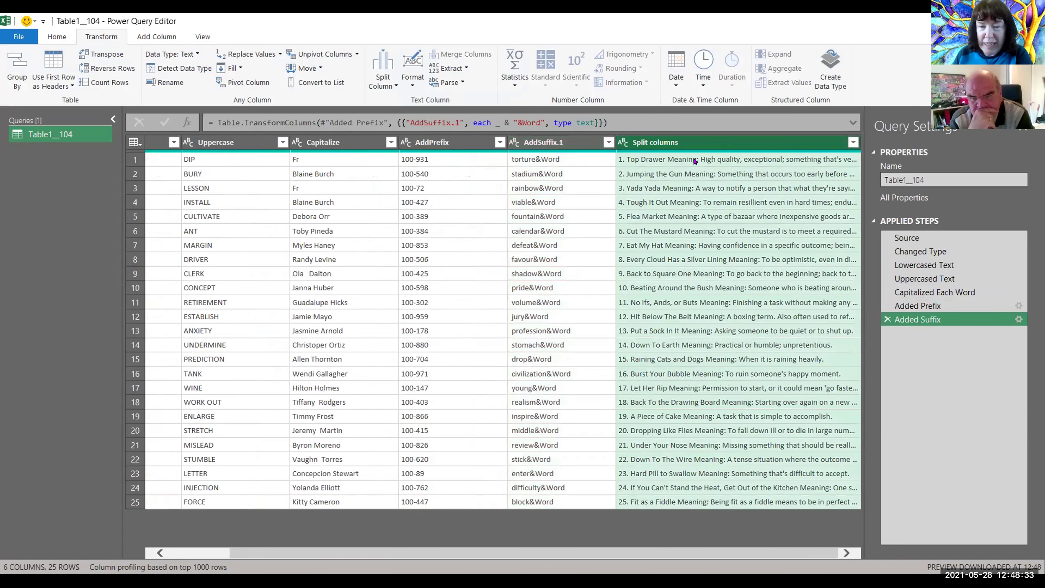
click(394, 86)
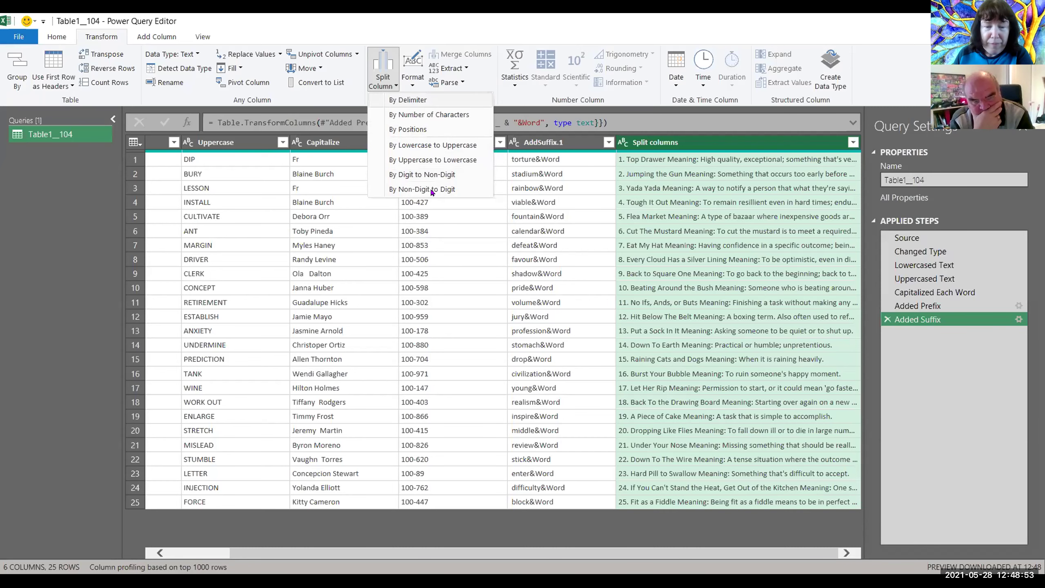
click(411, 102)
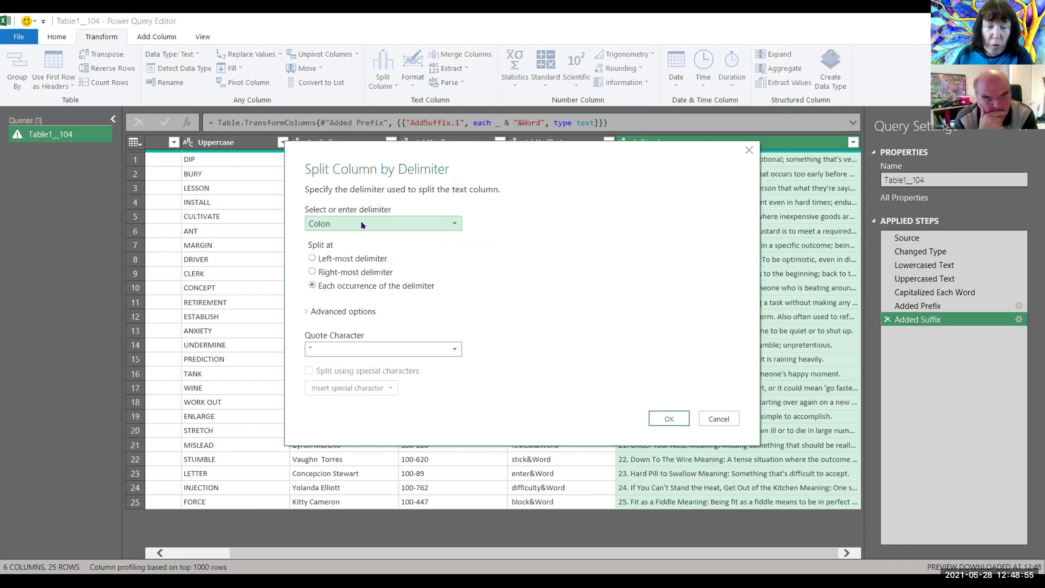
click(311, 257)
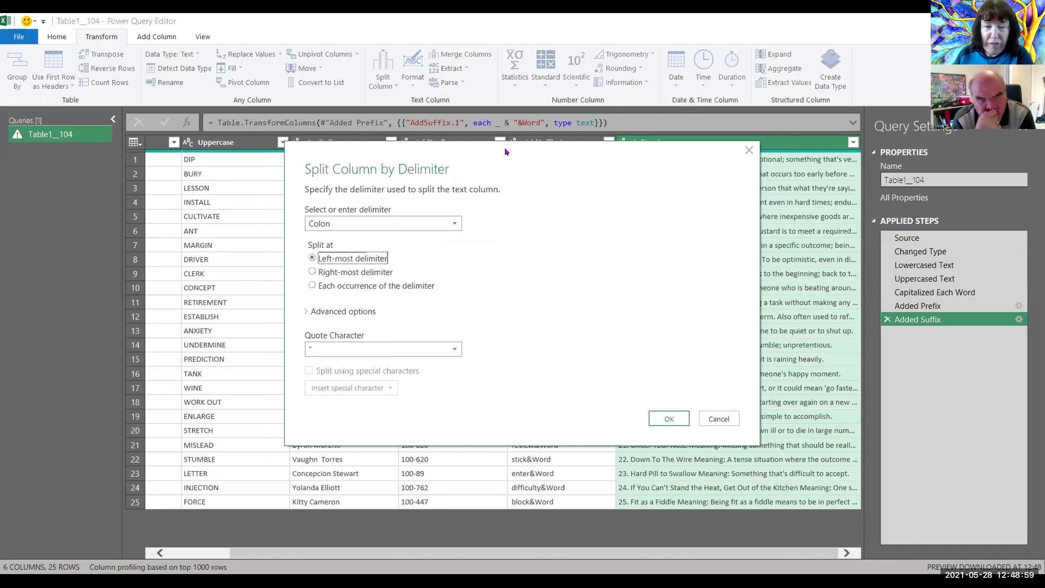
drag(462, 152, 409, 151)
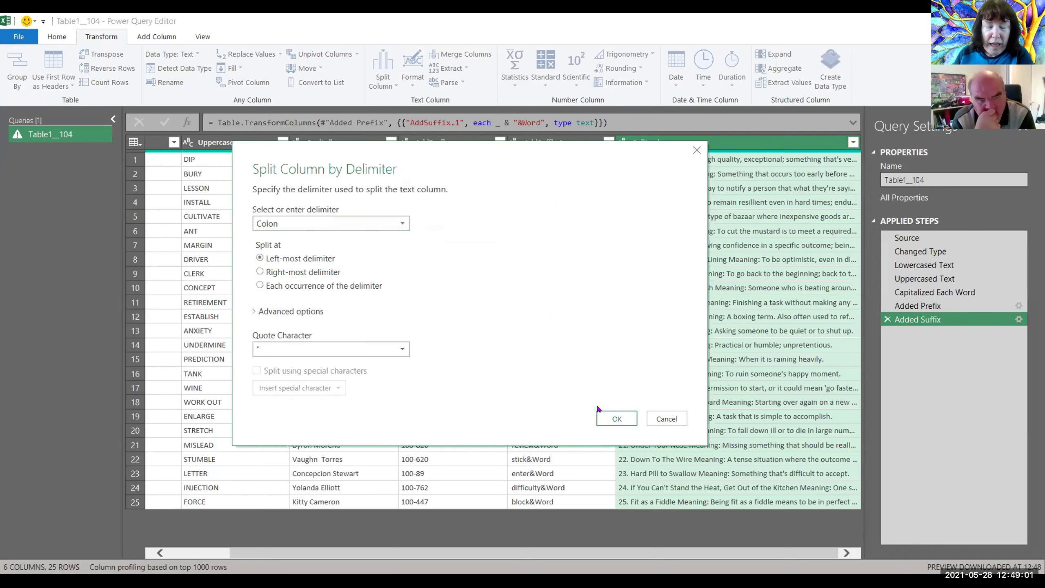
click(615, 417)
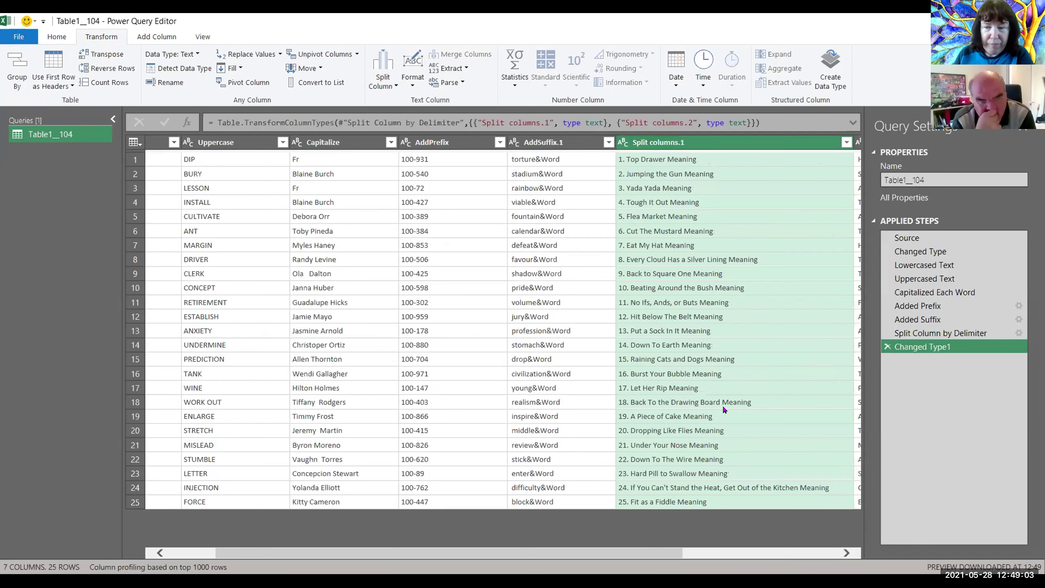
click(847, 553)
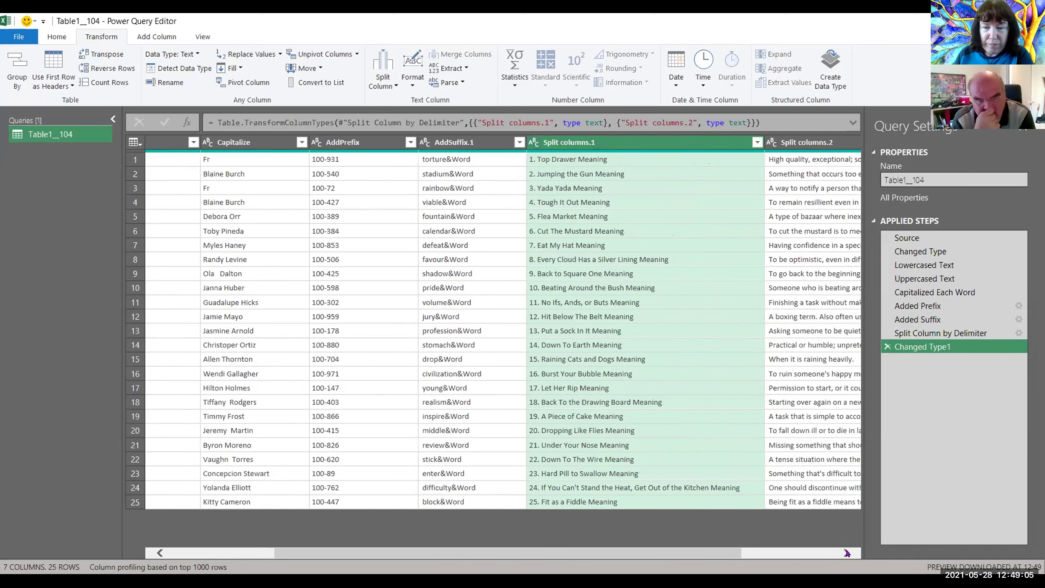
click(847, 553)
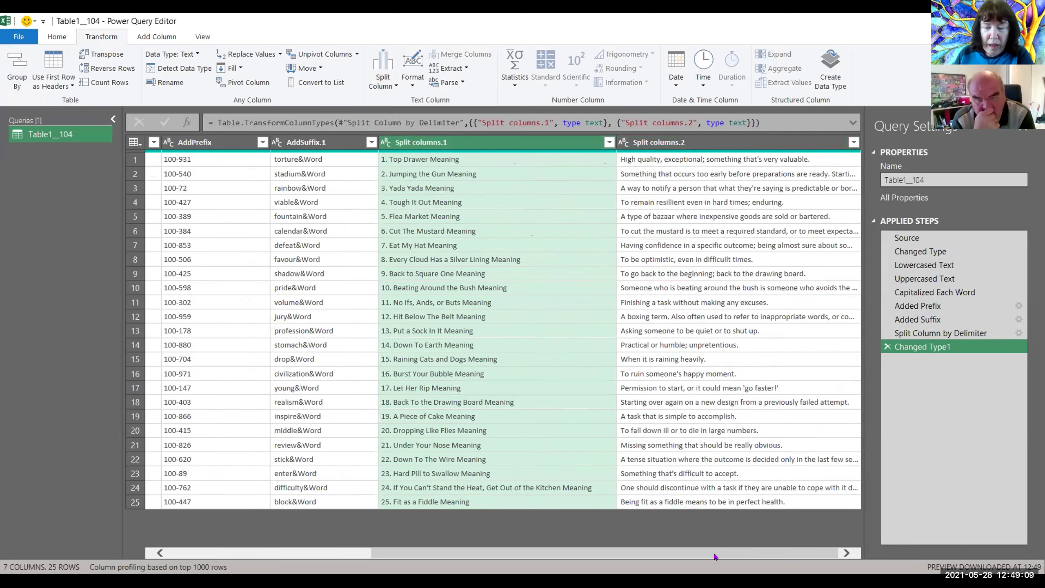
mouse_move(716, 551)
mouse_down()
mouse_move(516, 550)
mouse_move(701, 557)
mouse_up()
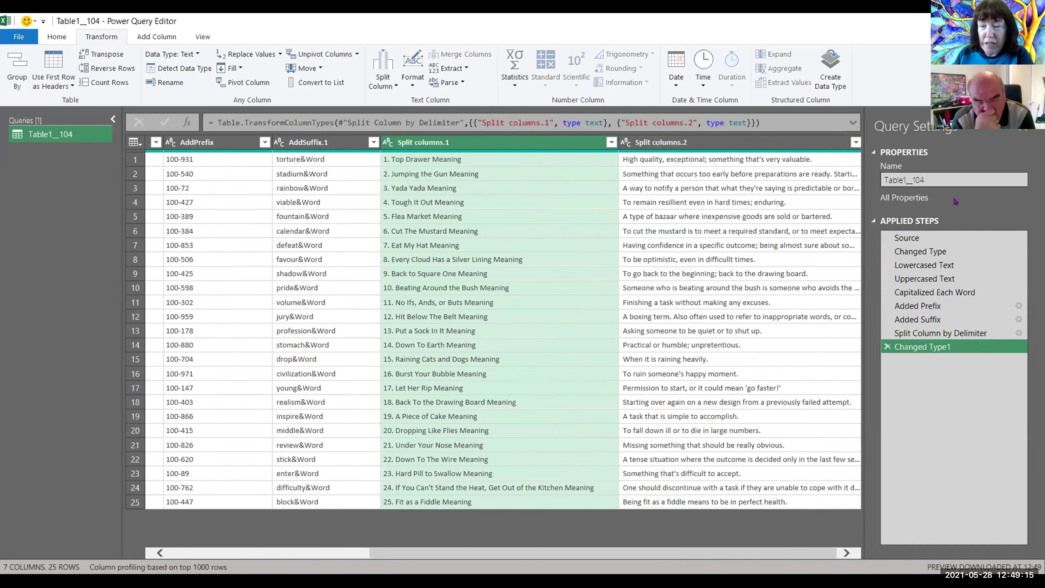
drag(586, 552, 275, 552)
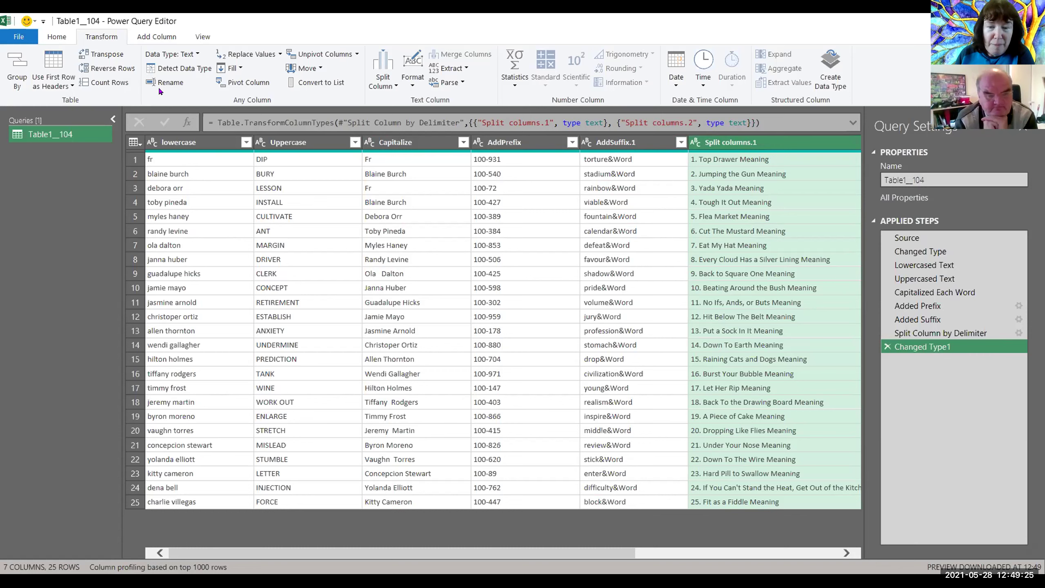
Step: Close & Load the query as a table on a new worksheet
click(58, 38)
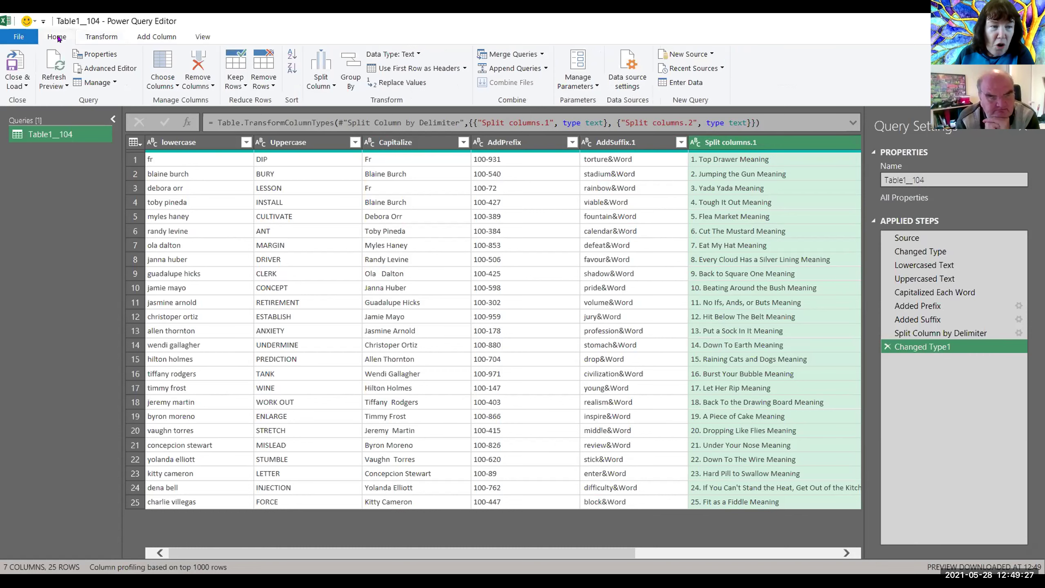
click(25, 87)
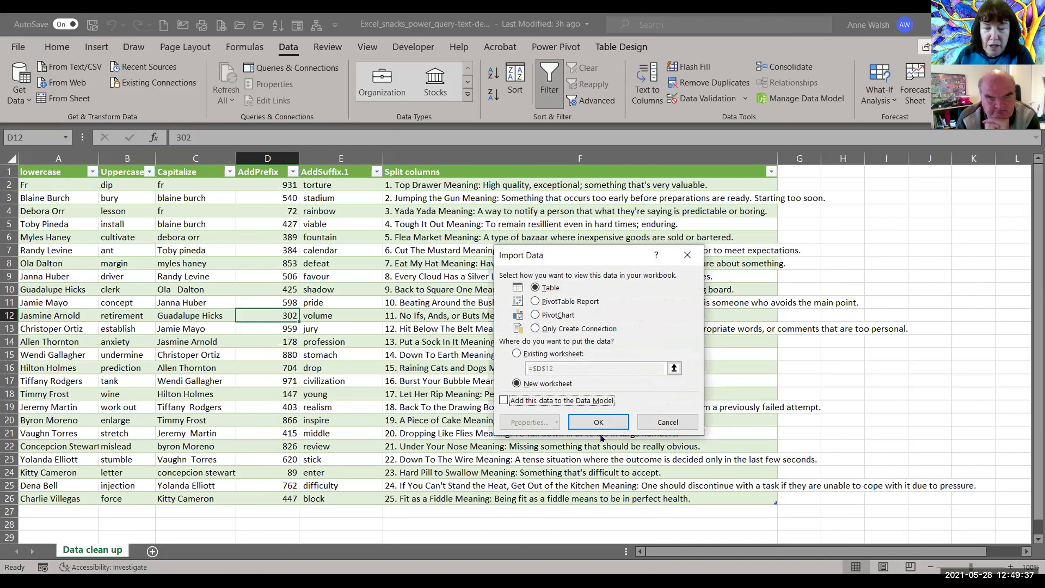
click(604, 423)
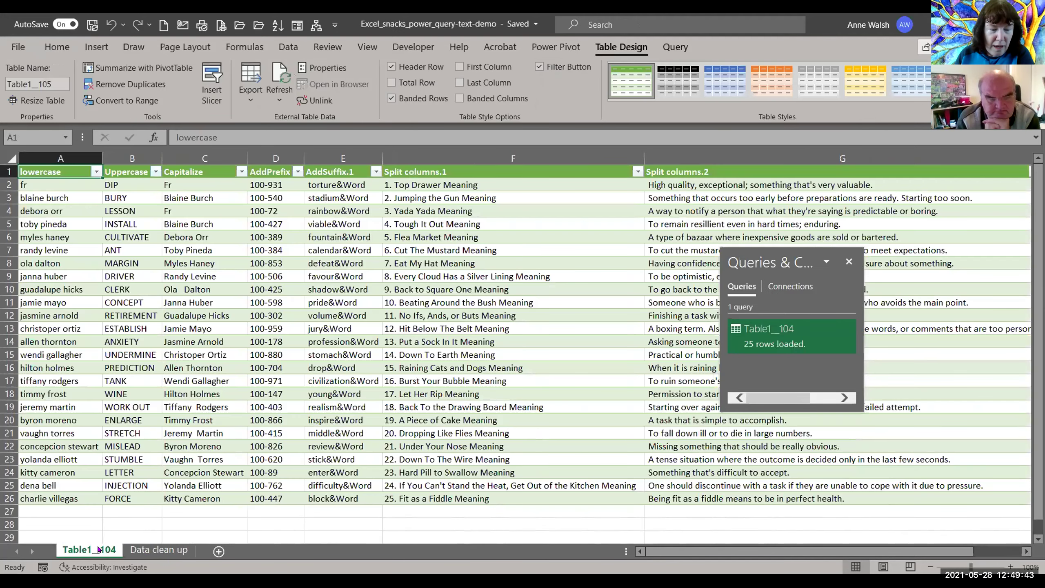
Step: Rename the Table1_104 sheet tab to 'cleaned data'
double_click(99, 550)
text(cleane)
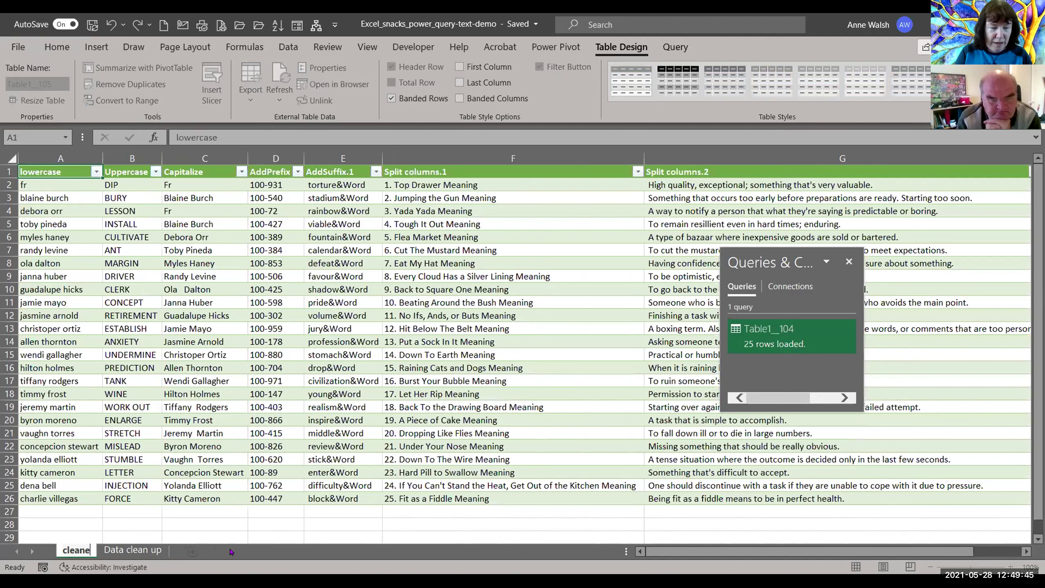
text(d data)
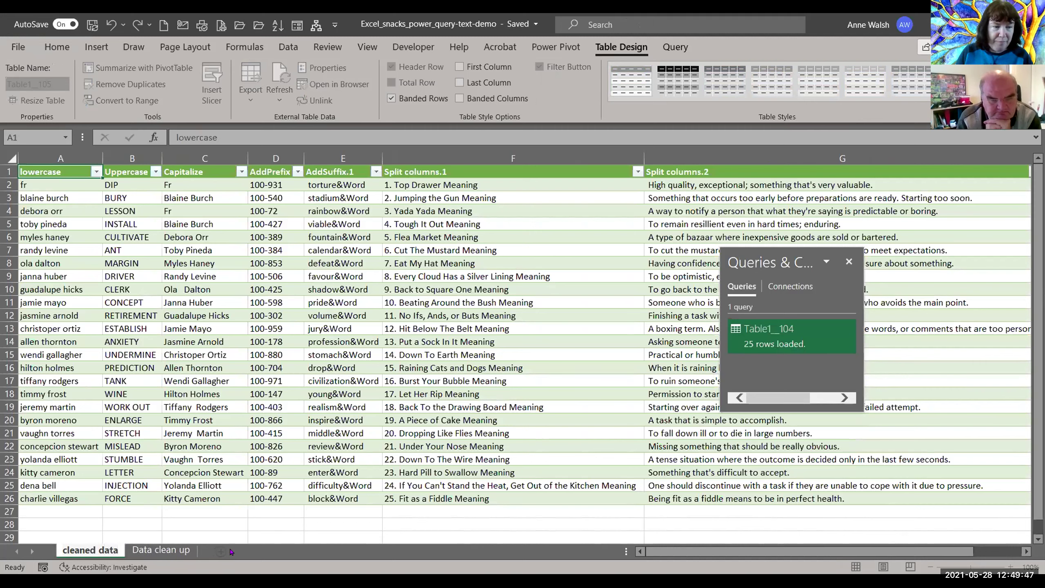
key(Return)
click(131, 186)
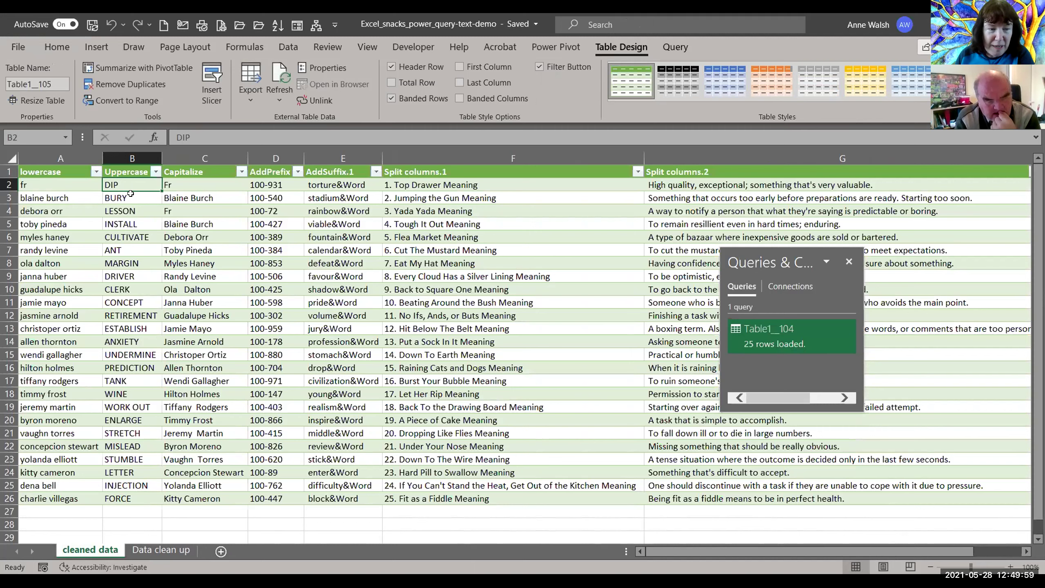
Step: On the Data clean up sheet, change B2 from dip to 'curve' and B3 to 'sunny'
click(167, 551)
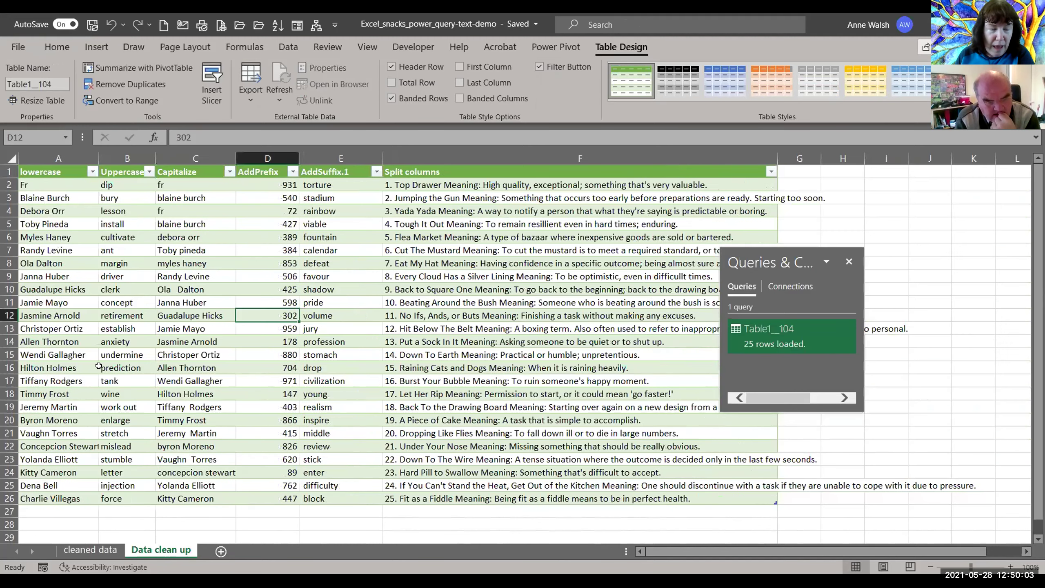
click(127, 184)
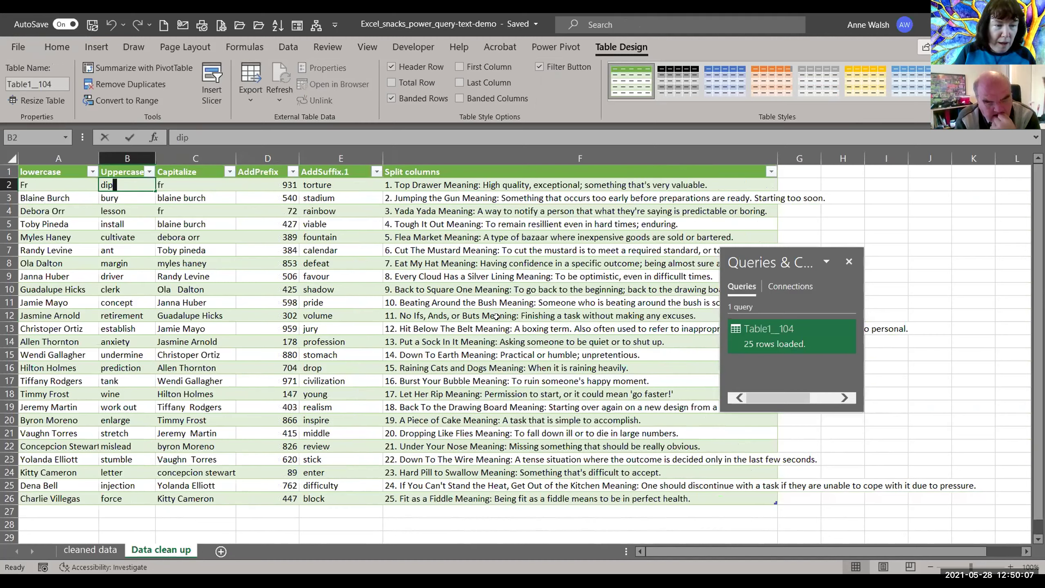
key(BackSpace)
text(curve)
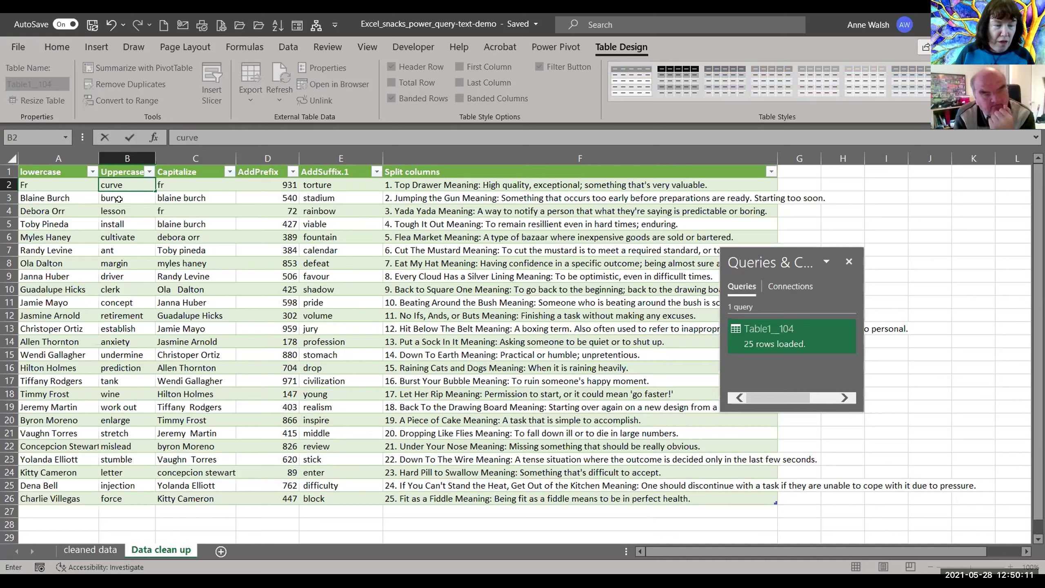
key(Return)
text(sunny)
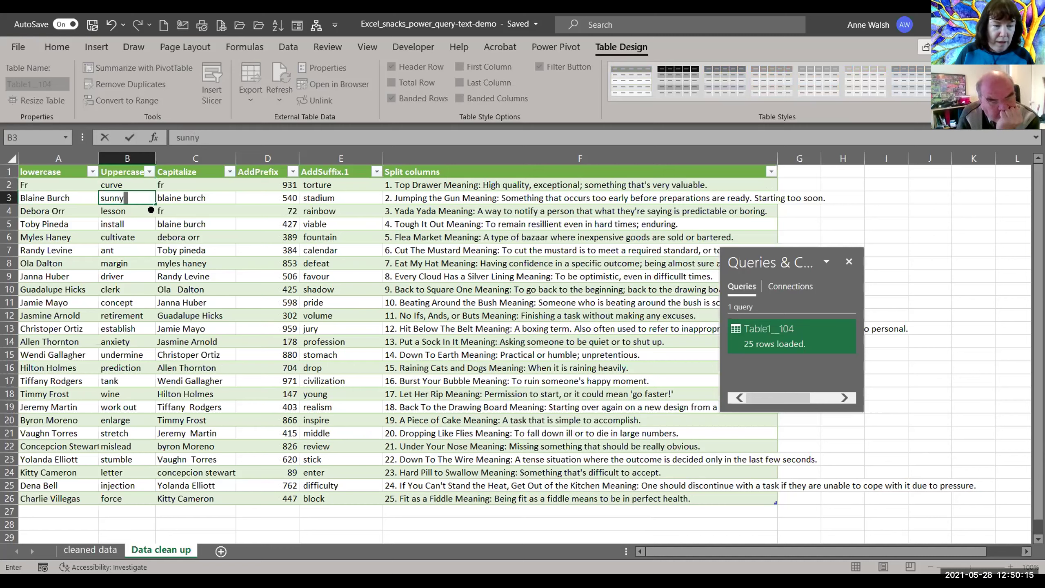
key(Return)
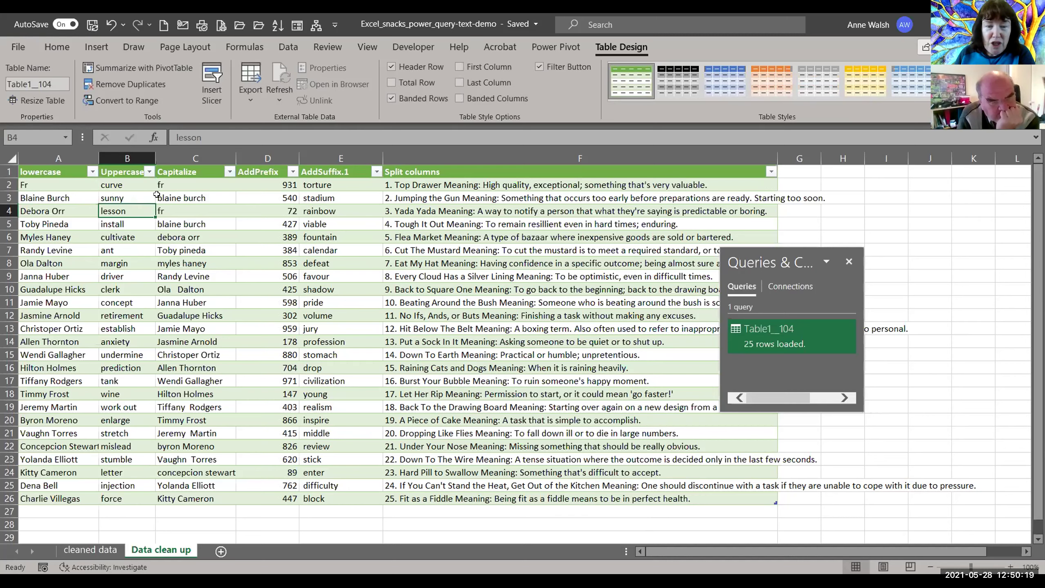
Step: Refresh the loaded table on the cleaned data sheet from its source
click(95, 552)
click(132, 224)
click(140, 282)
right_click(140, 282)
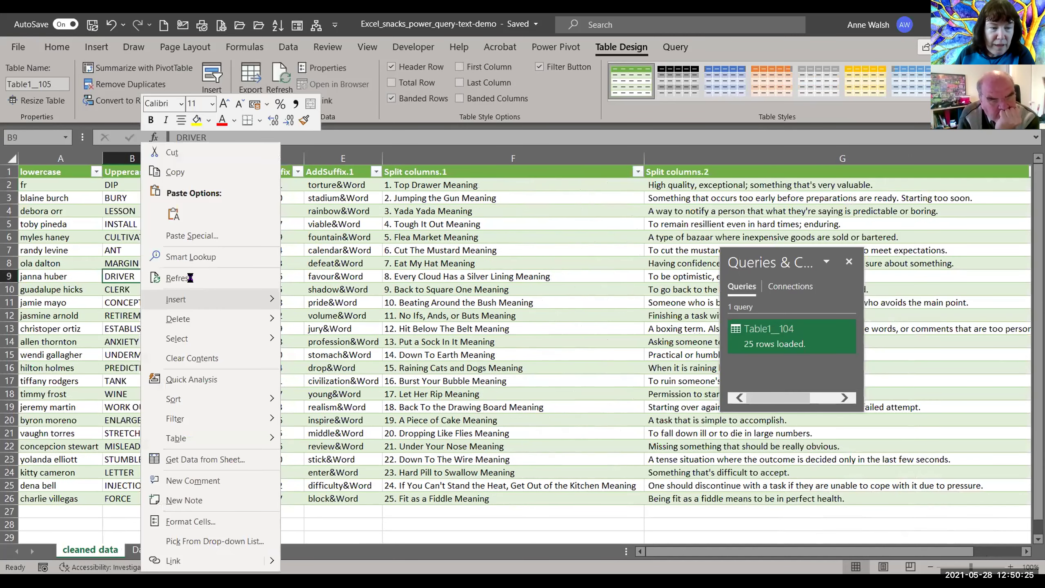
click(179, 278)
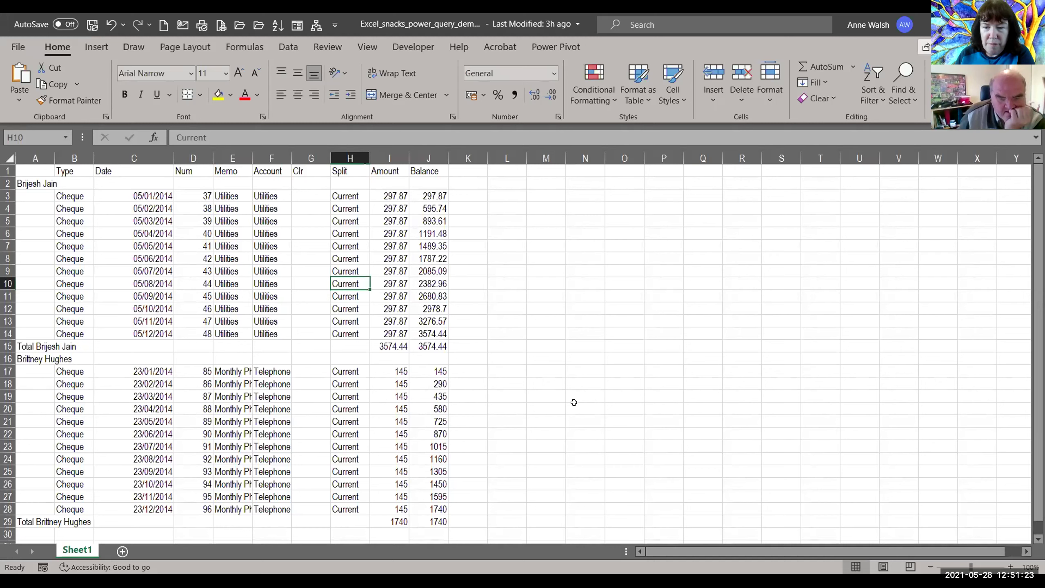
Step: Enter =I15+I29 in M4 to sum both payee totals (5314.44), then select the data range
click(196, 252)
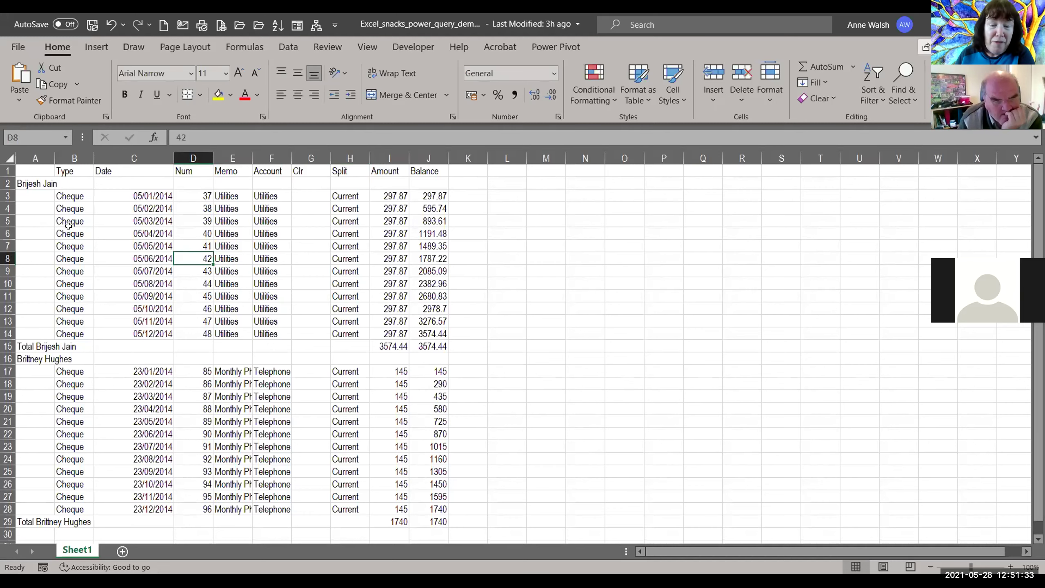
scroll(493, 296, down, 2)
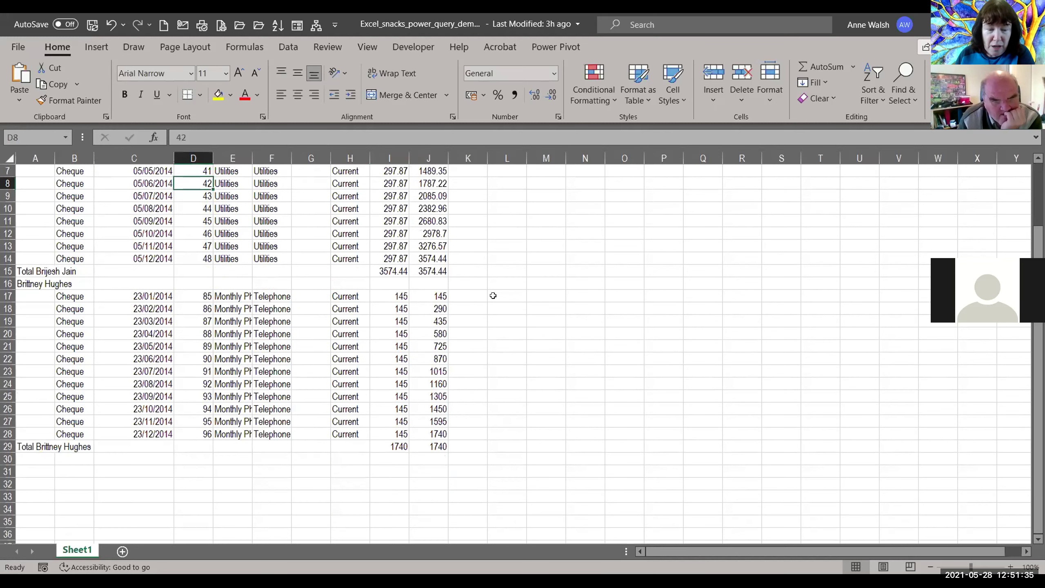
scroll(490, 296, up, 2)
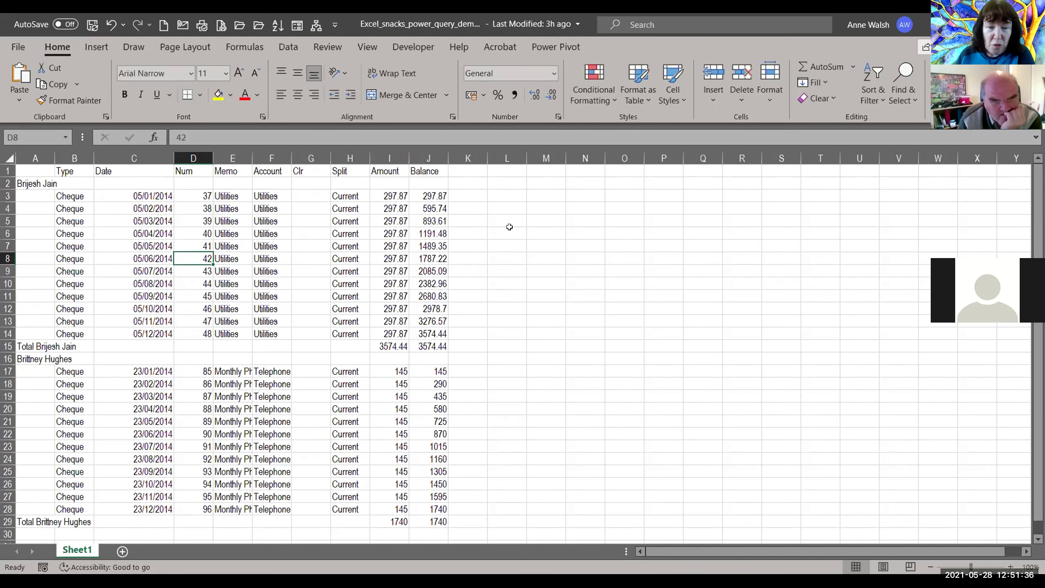
click(545, 209)
text(=)
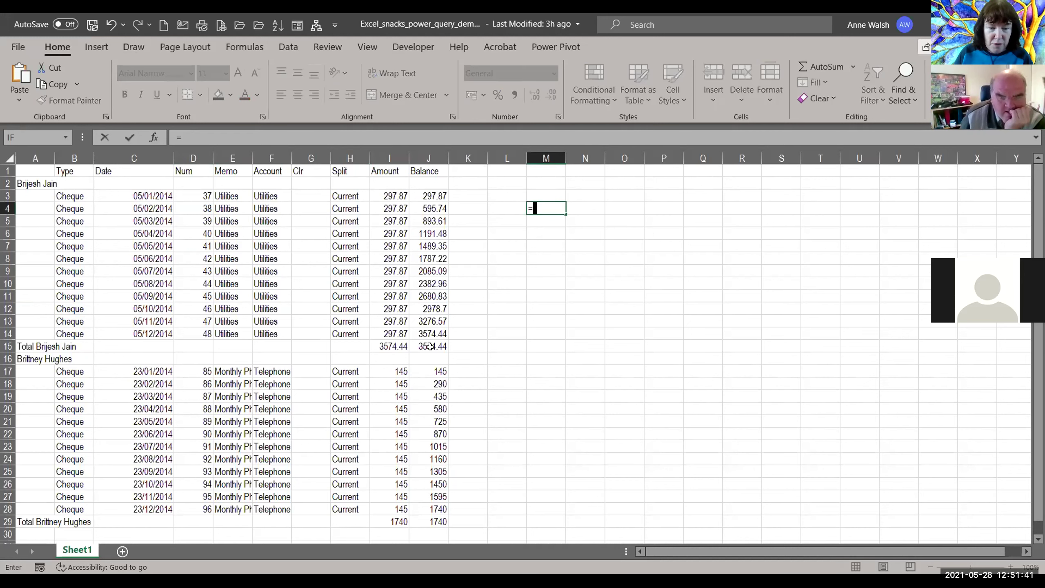
click(376, 348)
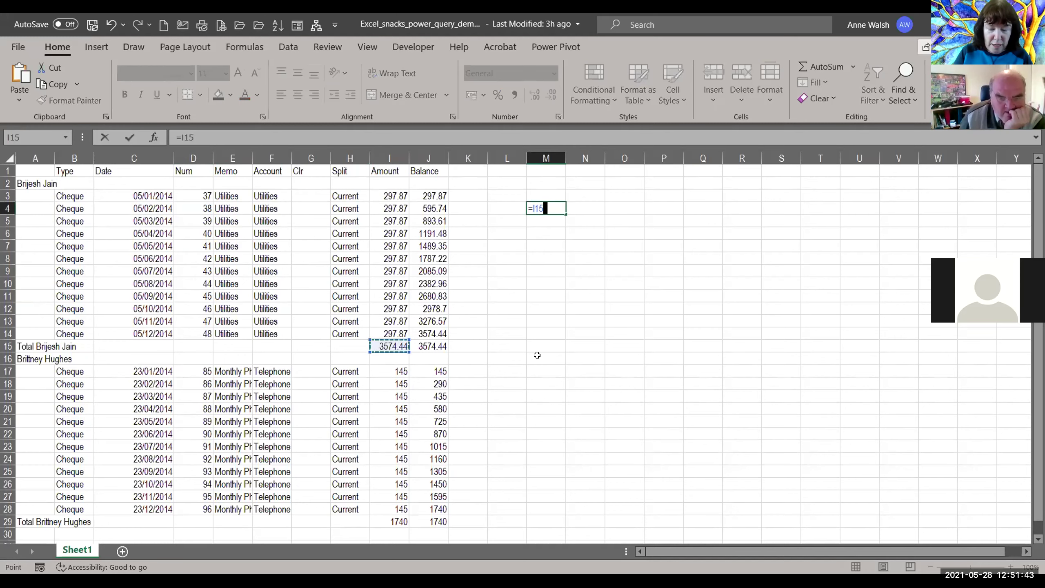
text(+)
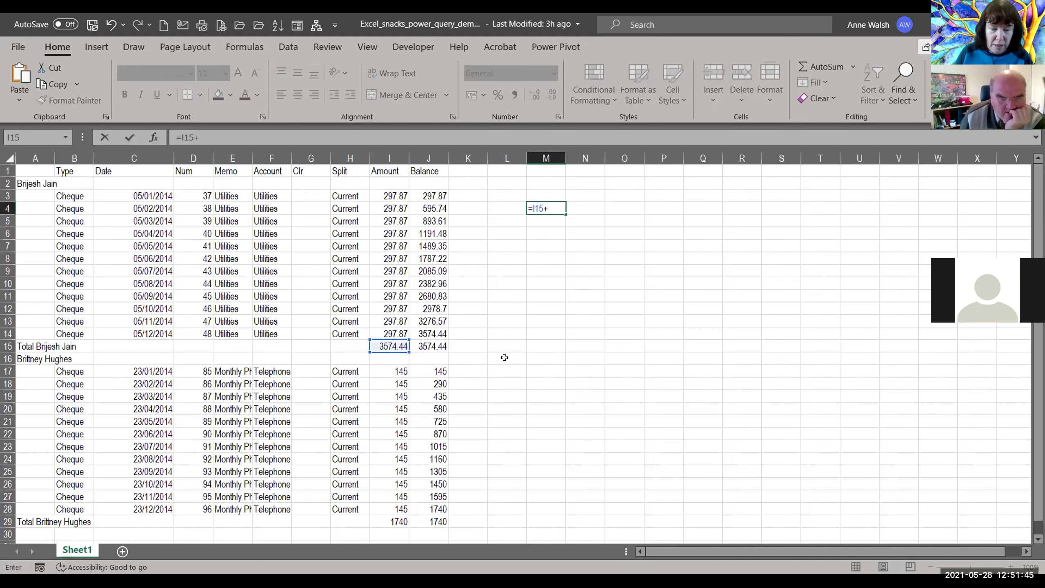
scroll(502, 356, down, 1)
scroll(468, 359, down, 4)
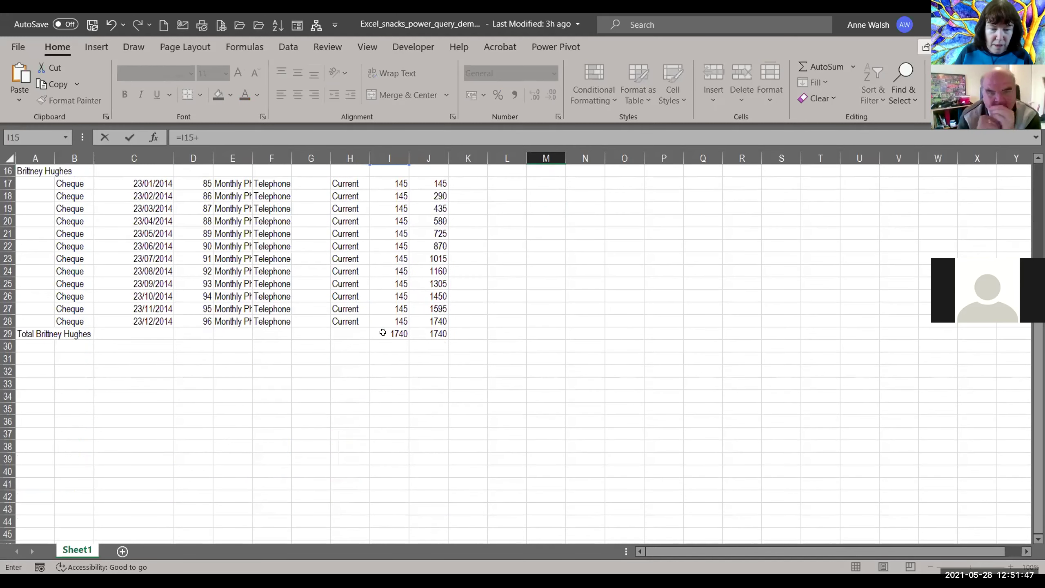
click(387, 334)
key(Return)
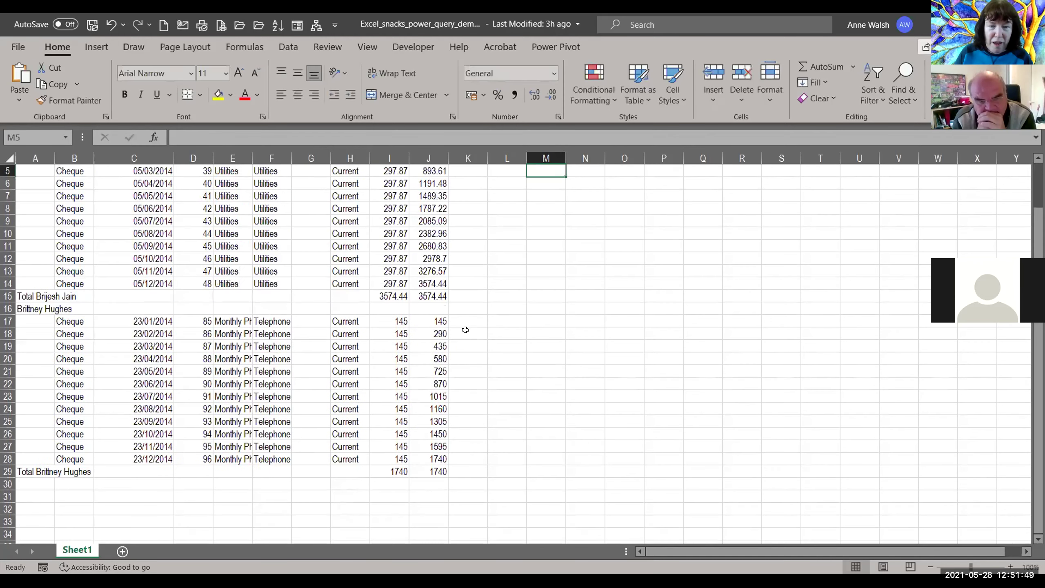
click(556, 207)
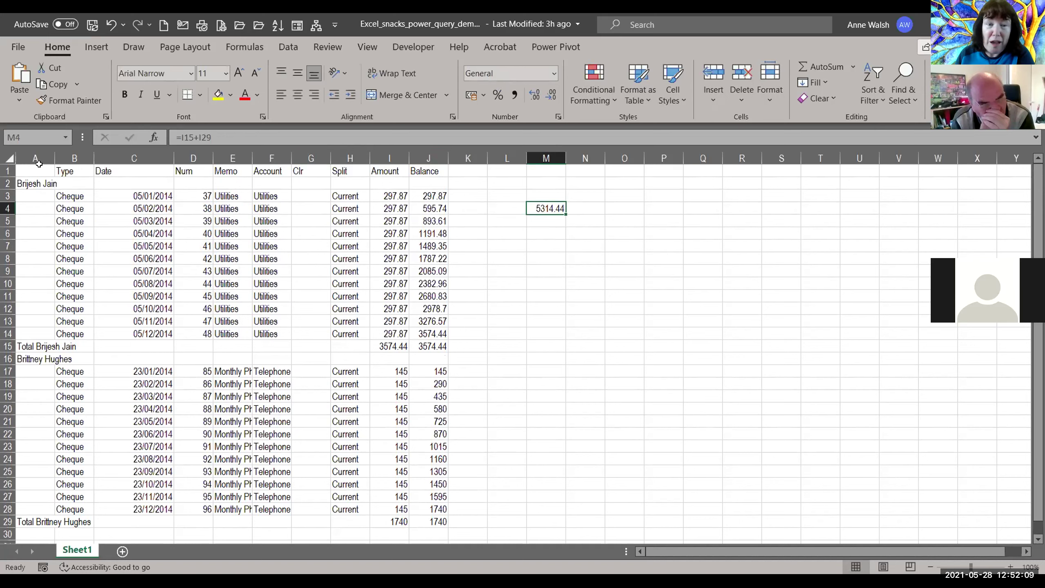
drag(38, 166, 438, 522)
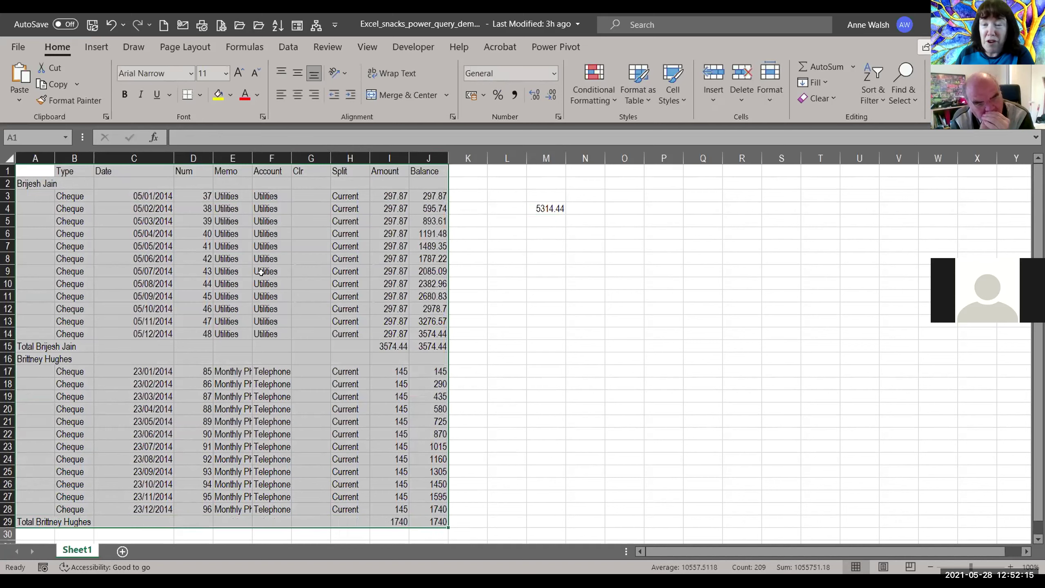
Step: Convert range A1:J29 into table Table1, using the first row as headers
click(97, 46)
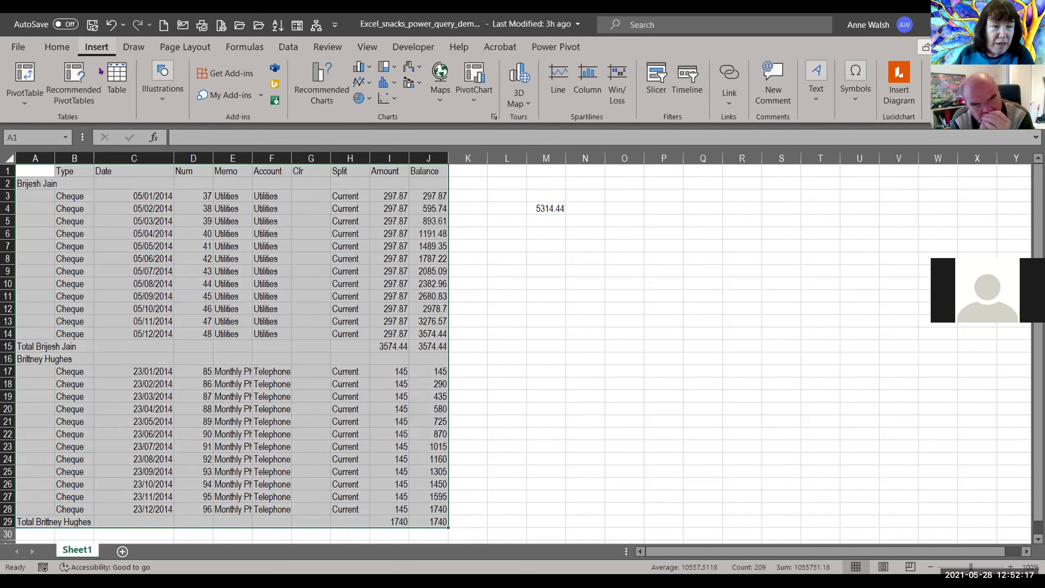
click(124, 80)
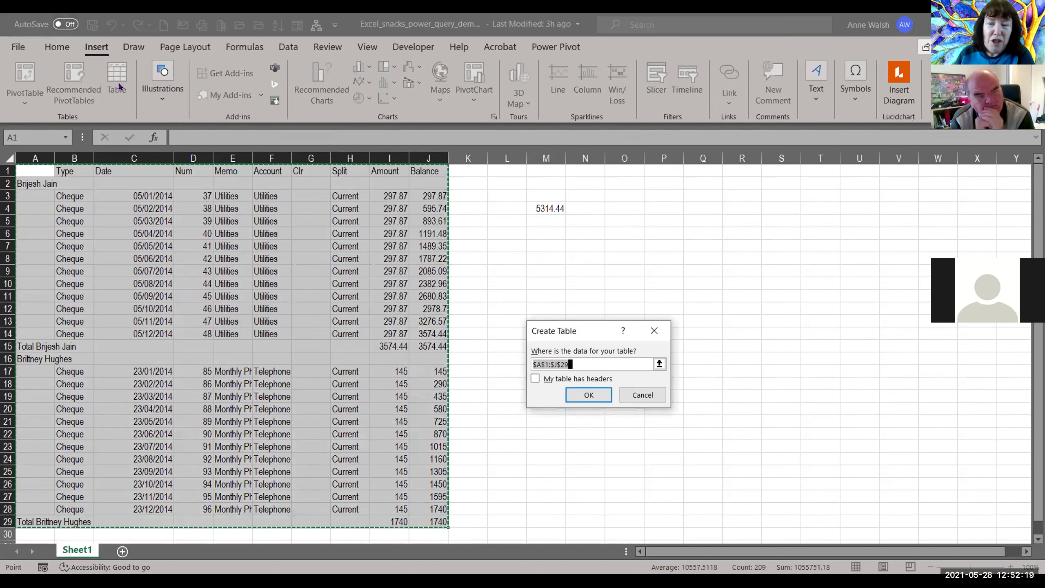
click(547, 381)
click(589, 395)
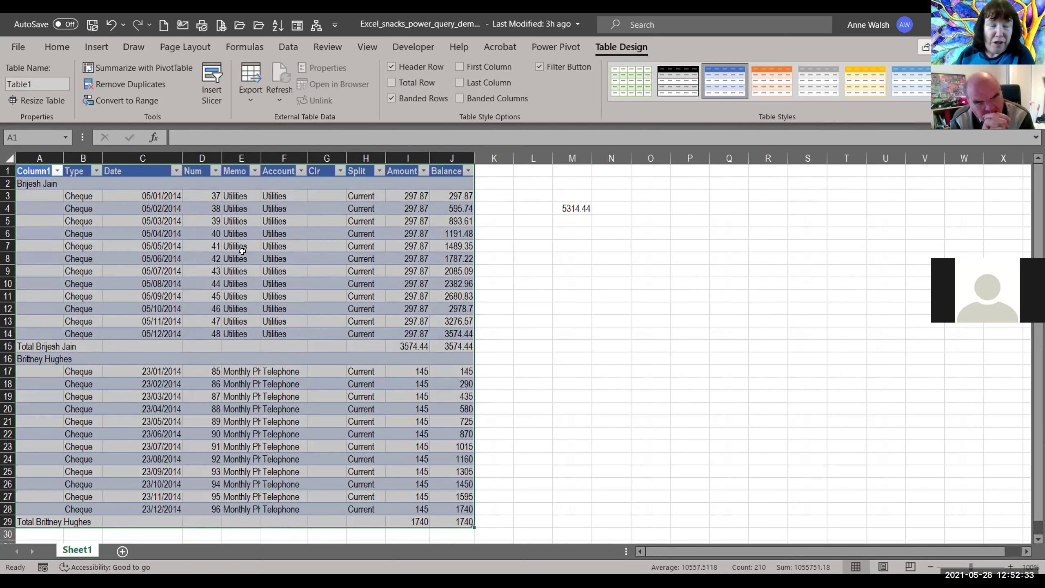
Step: Load Table1 into the Power Query Editor as a new query and preview its Type values
click(288, 46)
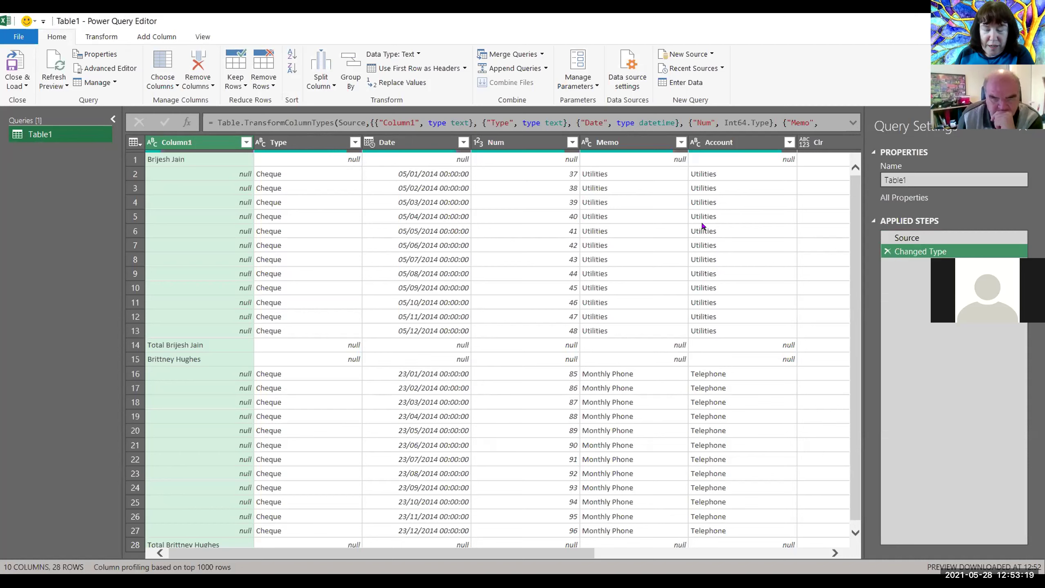
click(315, 207)
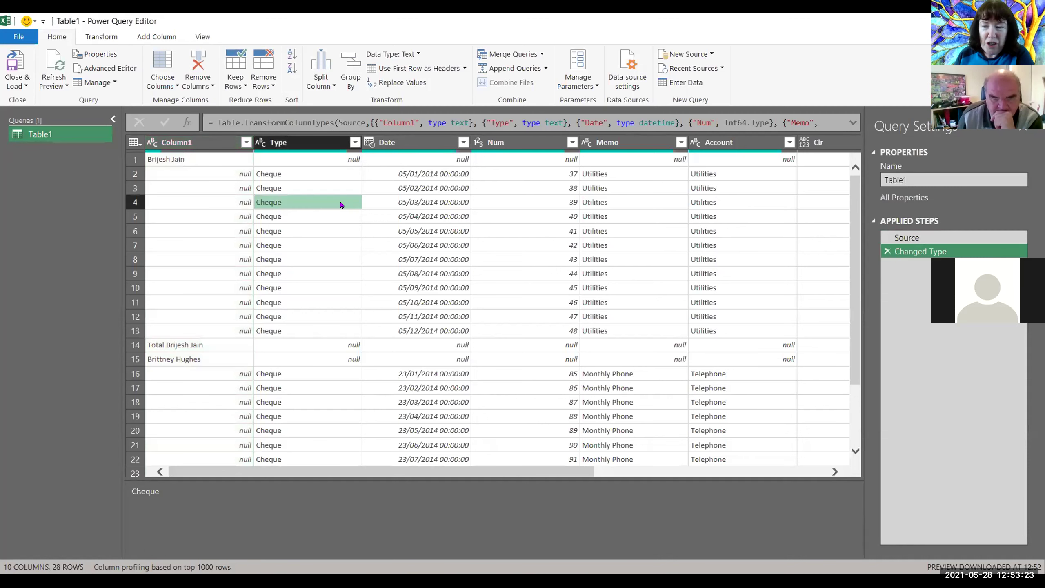
Step: Fill the customer names in Column1 down into the blank rows beneath them
click(205, 159)
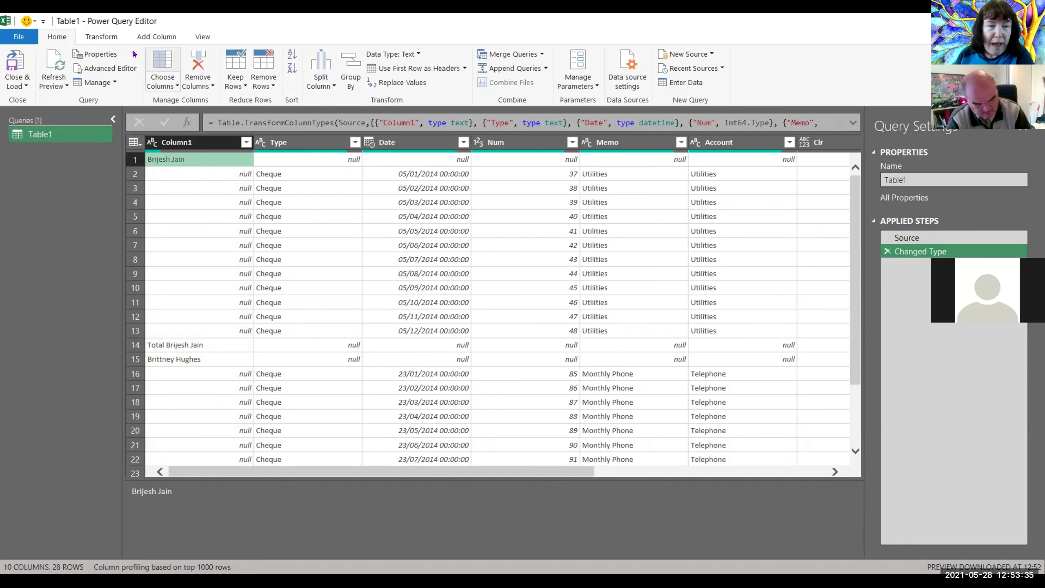
click(110, 37)
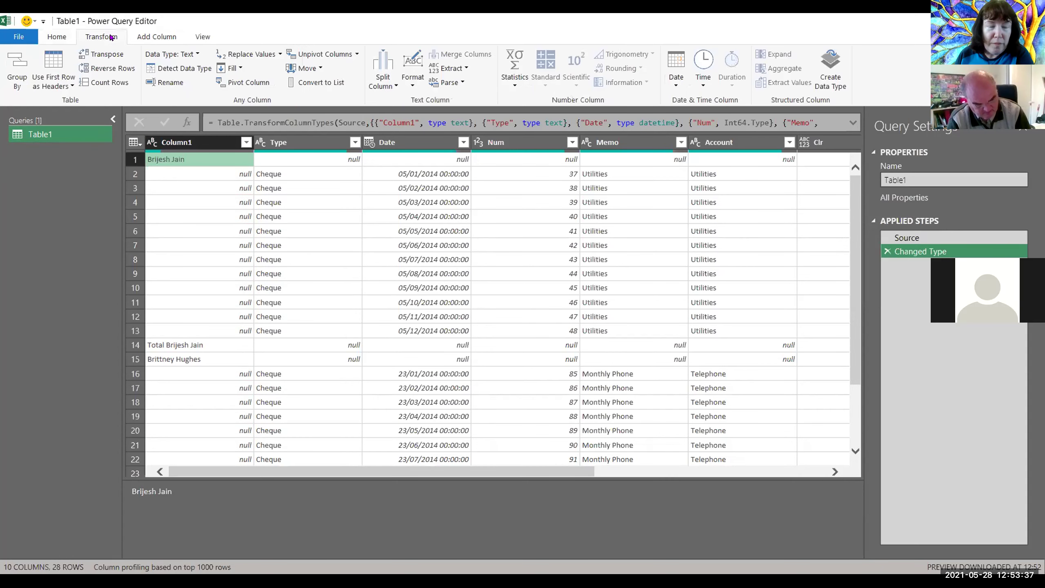
click(238, 69)
click(245, 84)
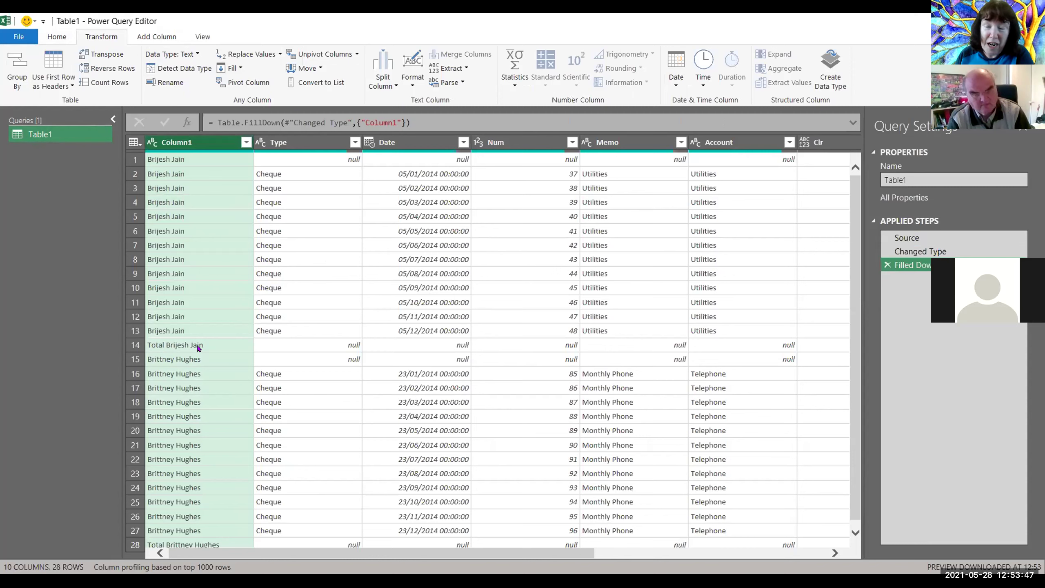
Step: Filter Column1 to exclude values beginning with lowercase 'total'
click(246, 142)
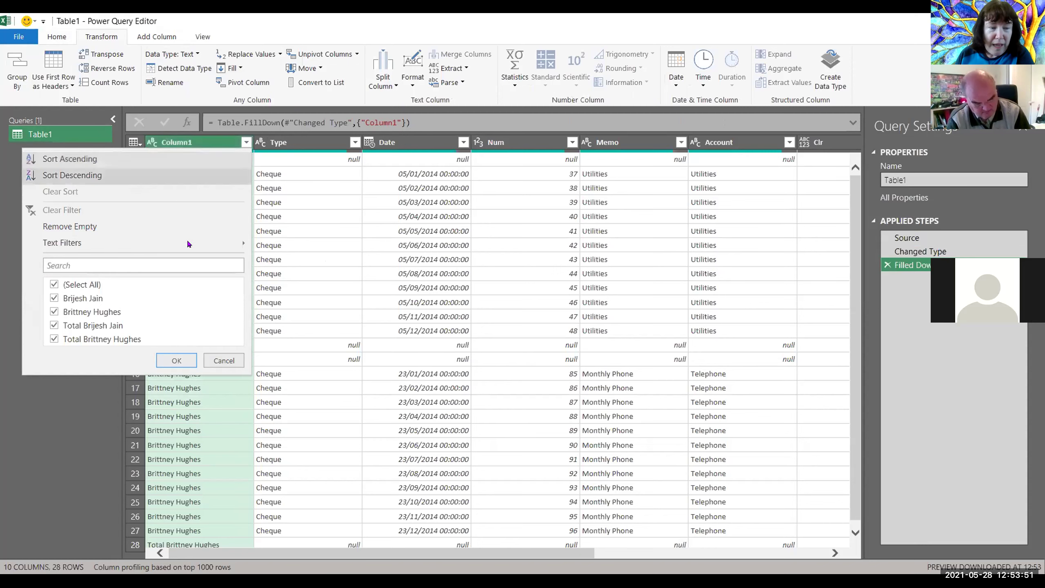
mouse_move(193, 246)
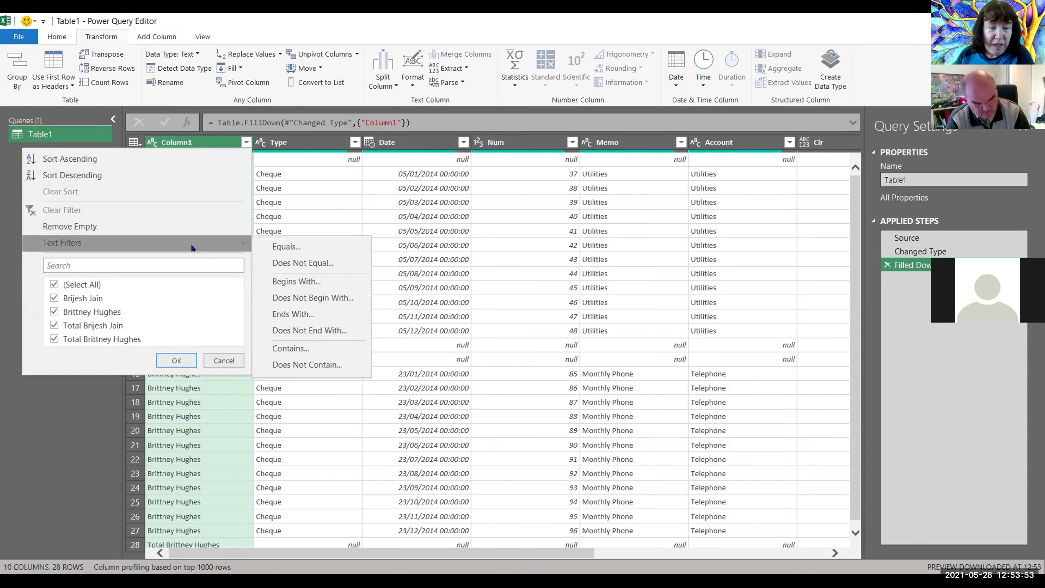
click(292, 296)
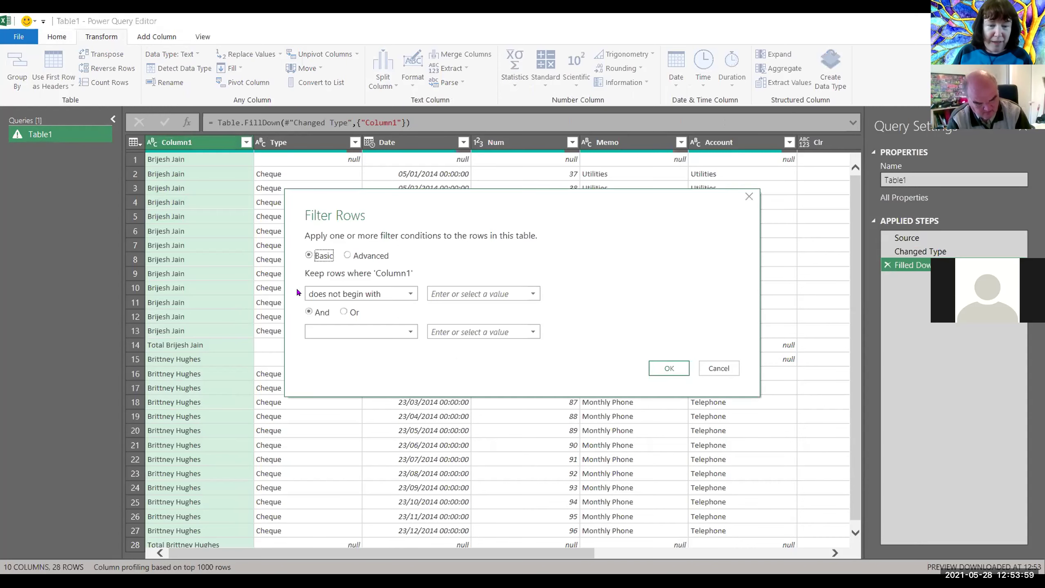
click(508, 292)
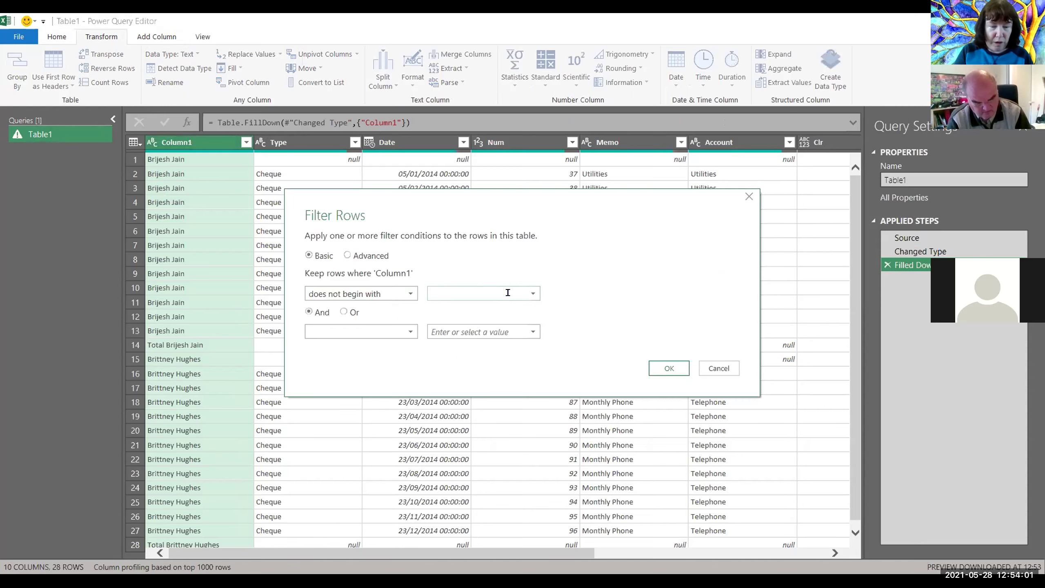
text(total)
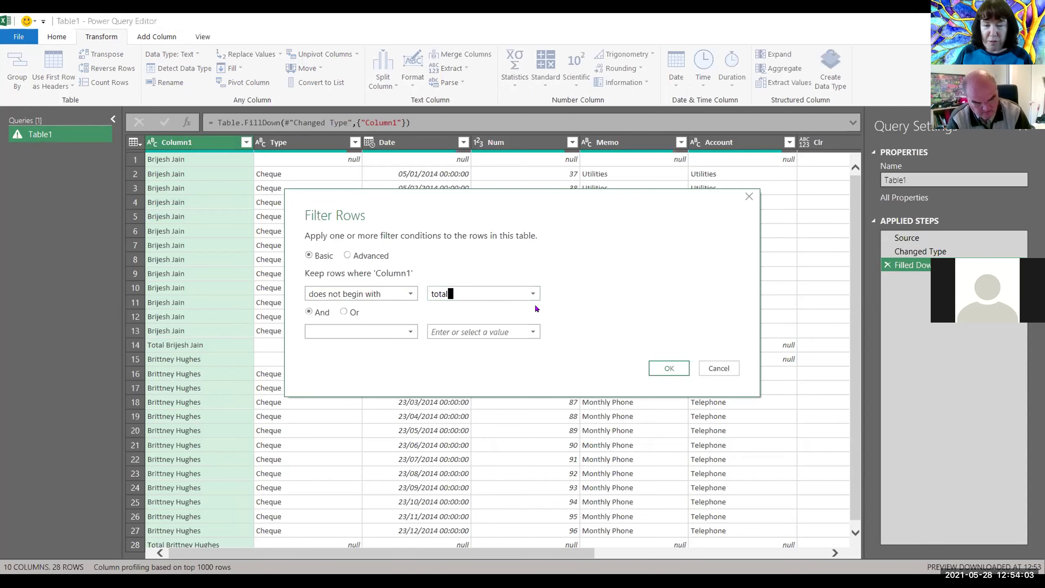
click(664, 368)
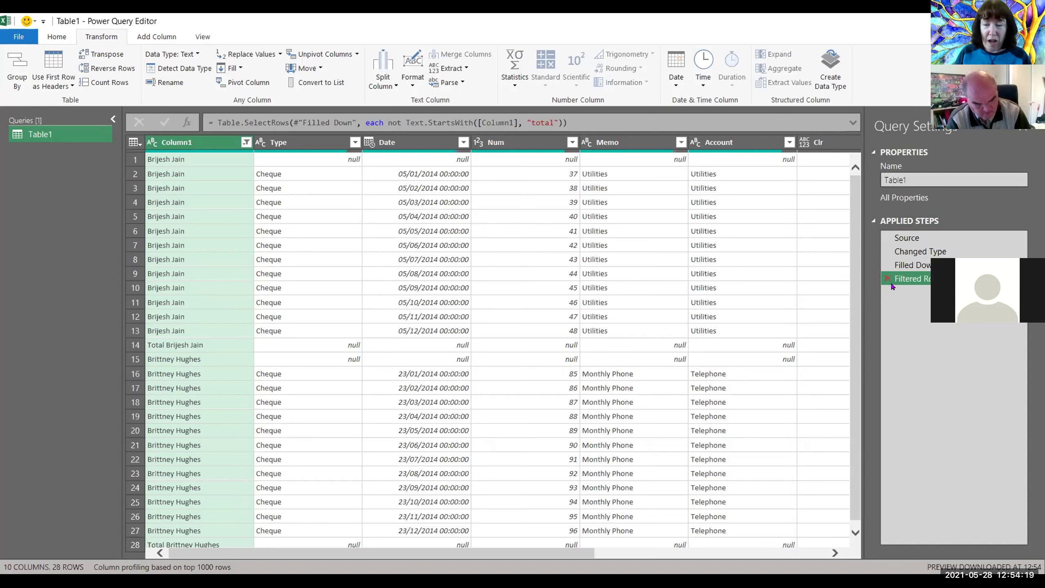
Step: Delete the lowercase filter step and re-filter Column1 to exclude values beginning with 'Total'
click(889, 279)
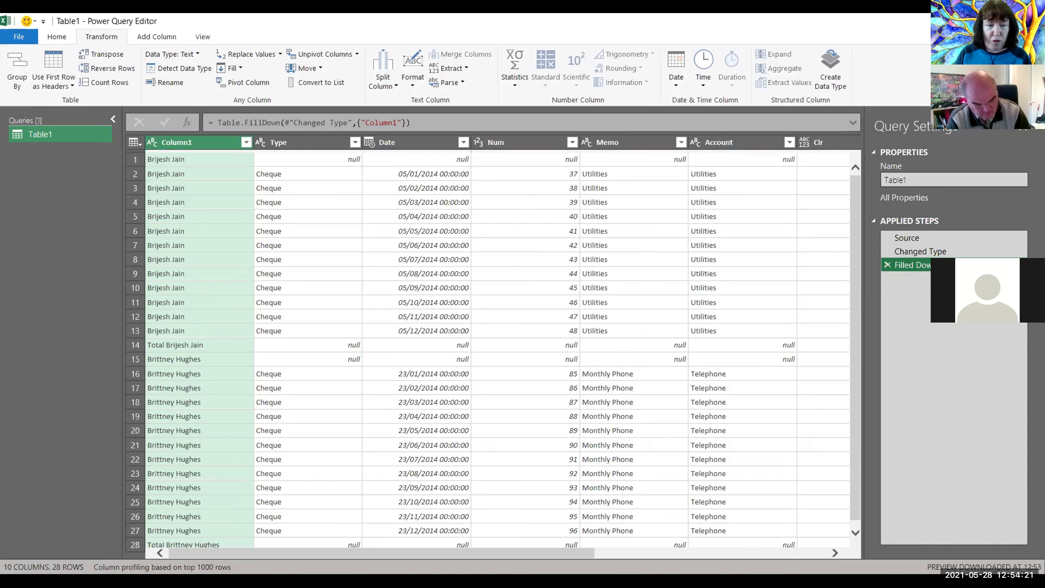
click(246, 142)
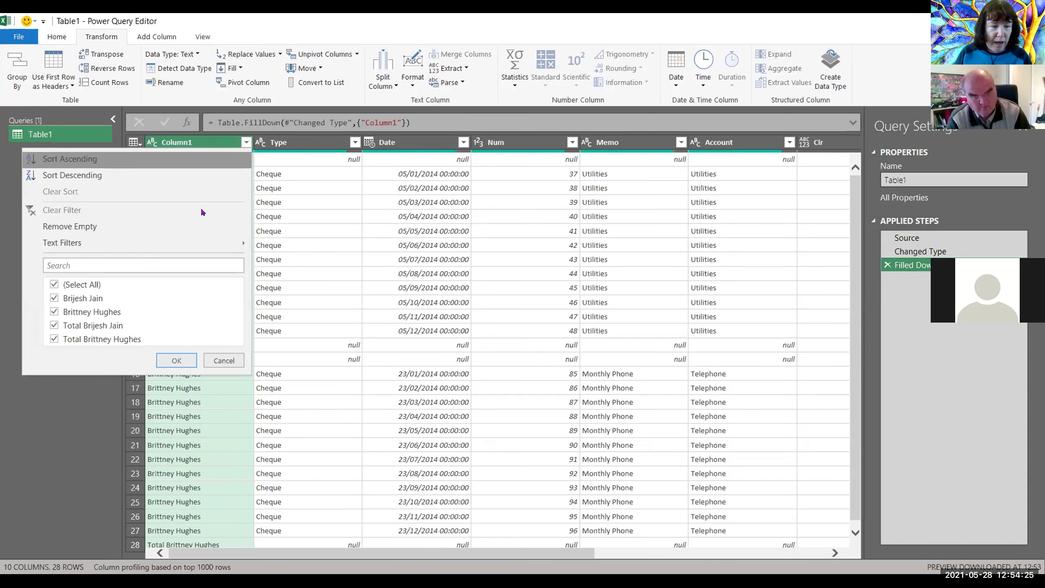
click(201, 247)
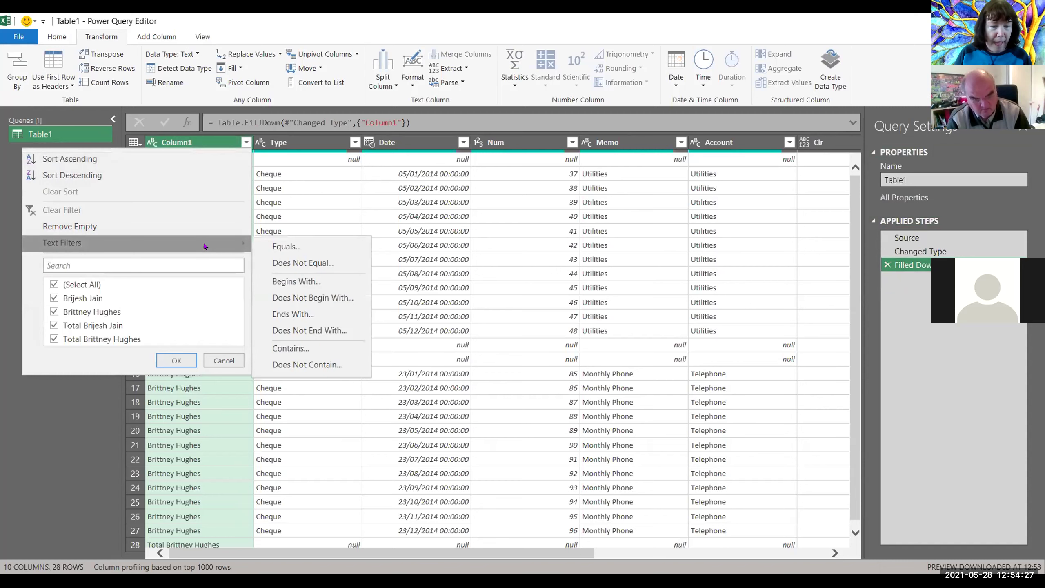
click(309, 298)
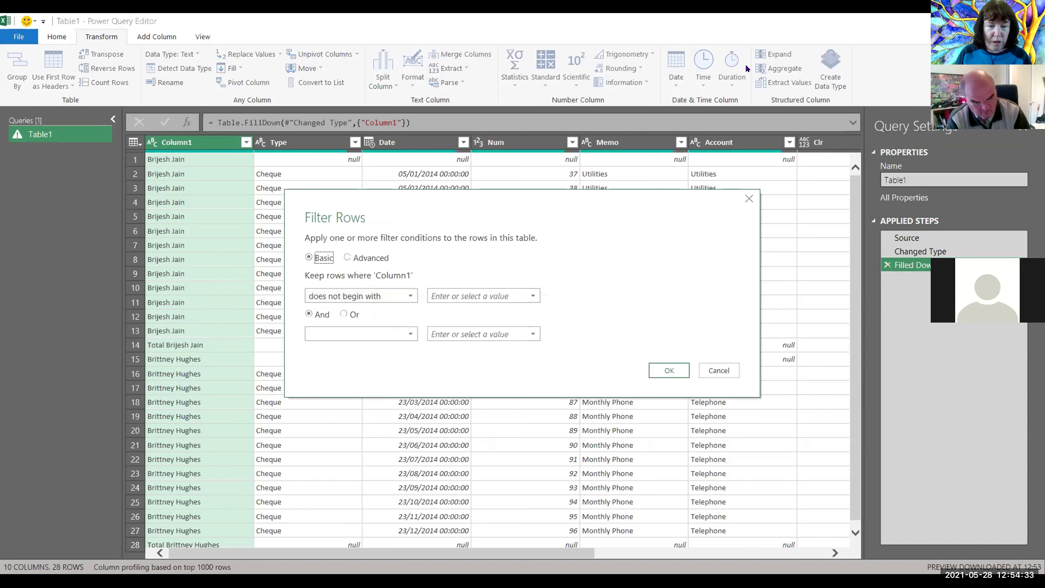
click(487, 287)
text(Total)
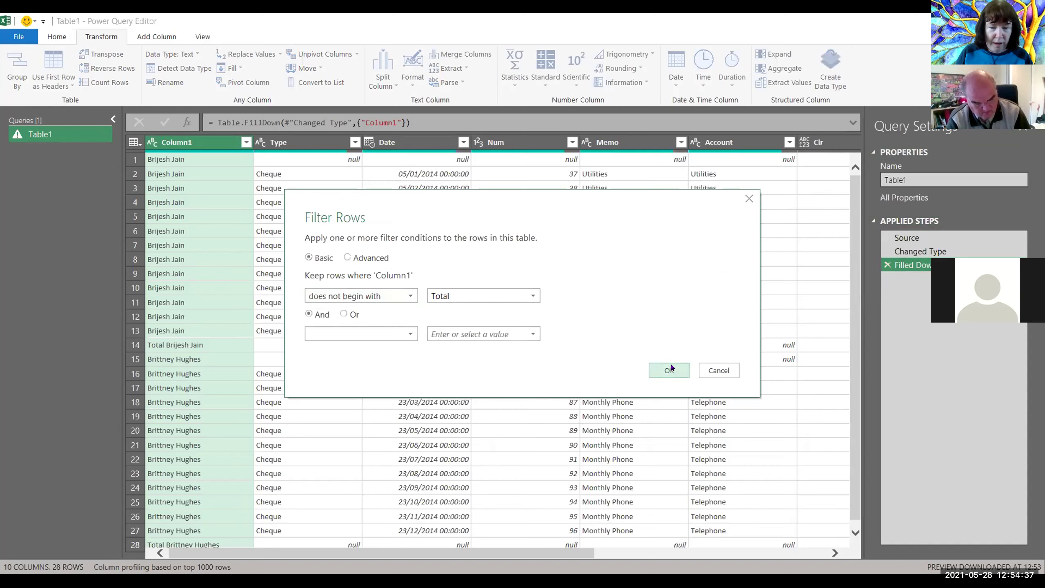
click(669, 368)
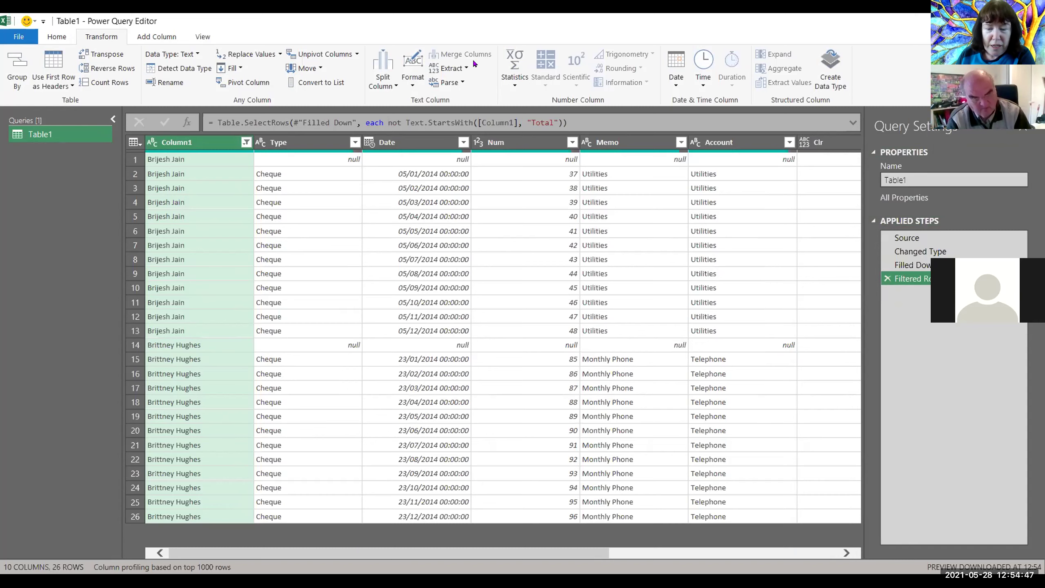
drag(596, 553, 826, 552)
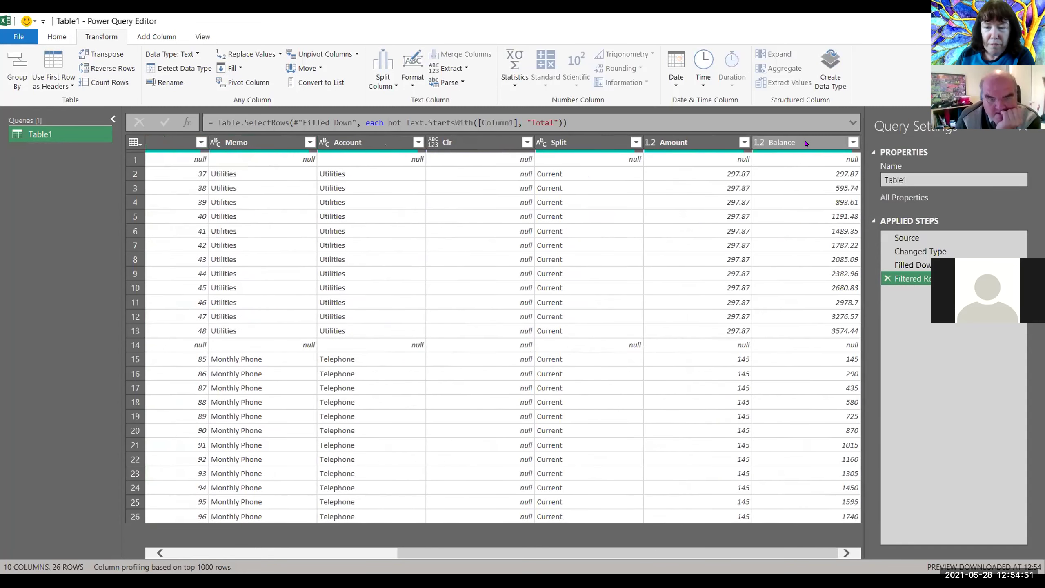
Step: Remove the Balance and Clr columns from the query
right_click(807, 148)
click(825, 163)
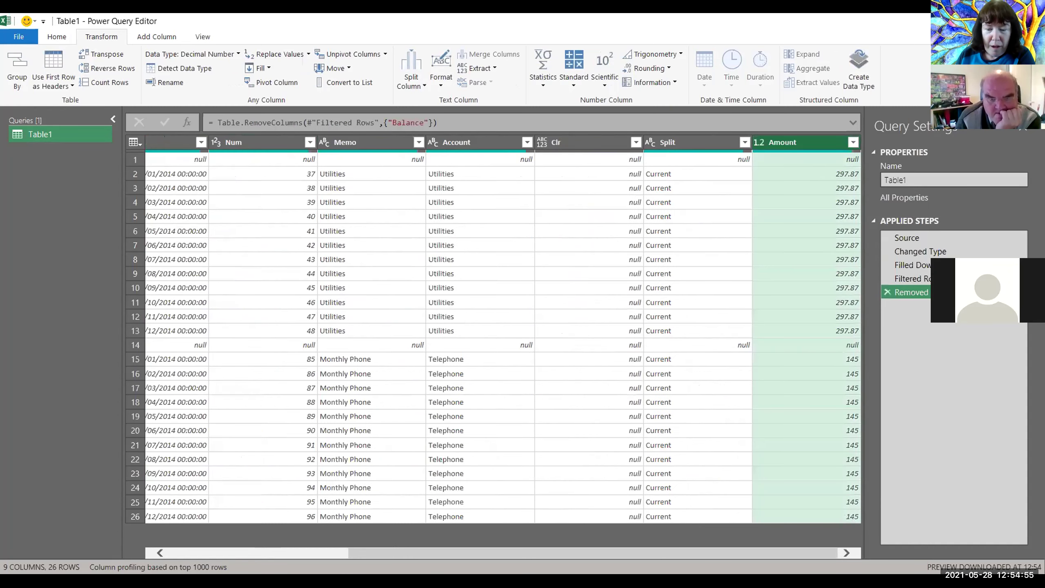
drag(546, 558, 415, 543)
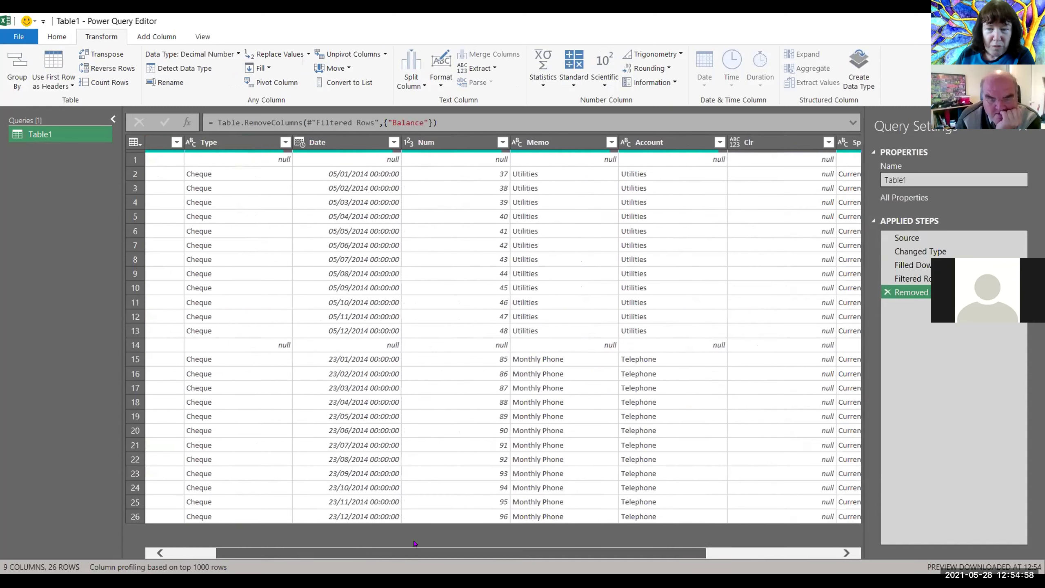
right_click(768, 140)
click(787, 164)
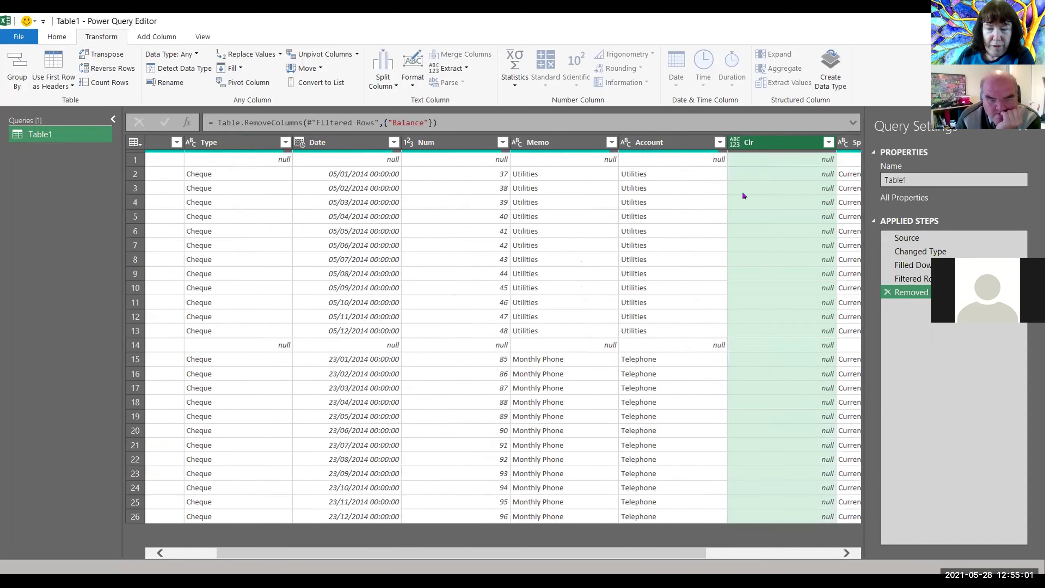
drag(249, 558, 181, 553)
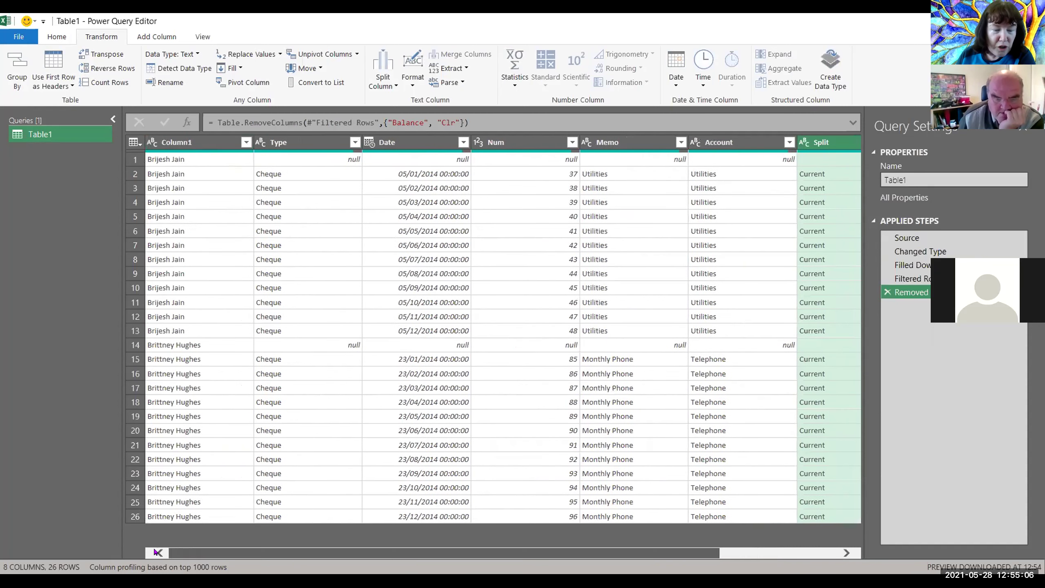
Step: Rename Column1 to 'Customer'
right_click(193, 148)
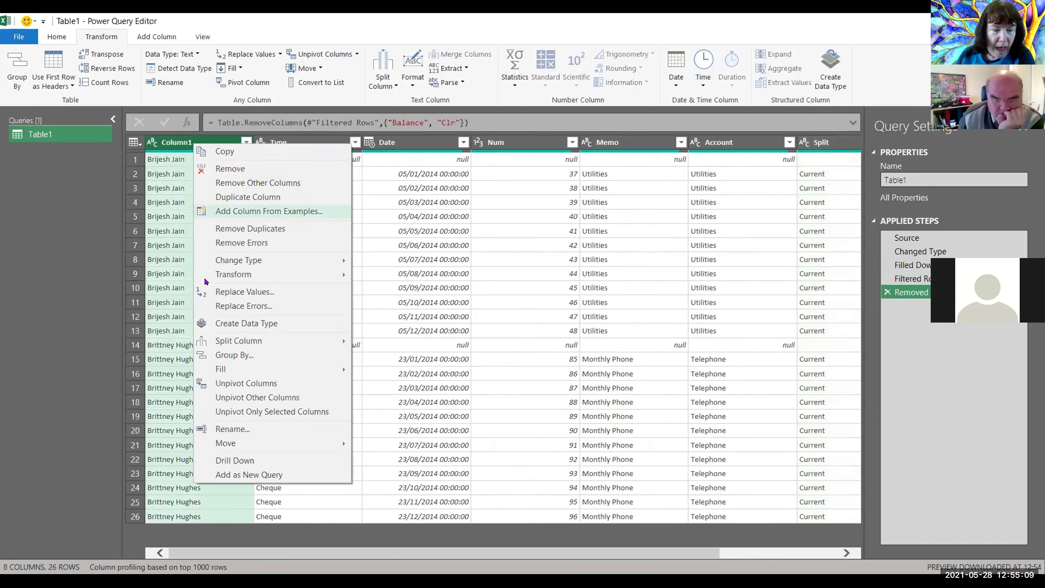
click(231, 428)
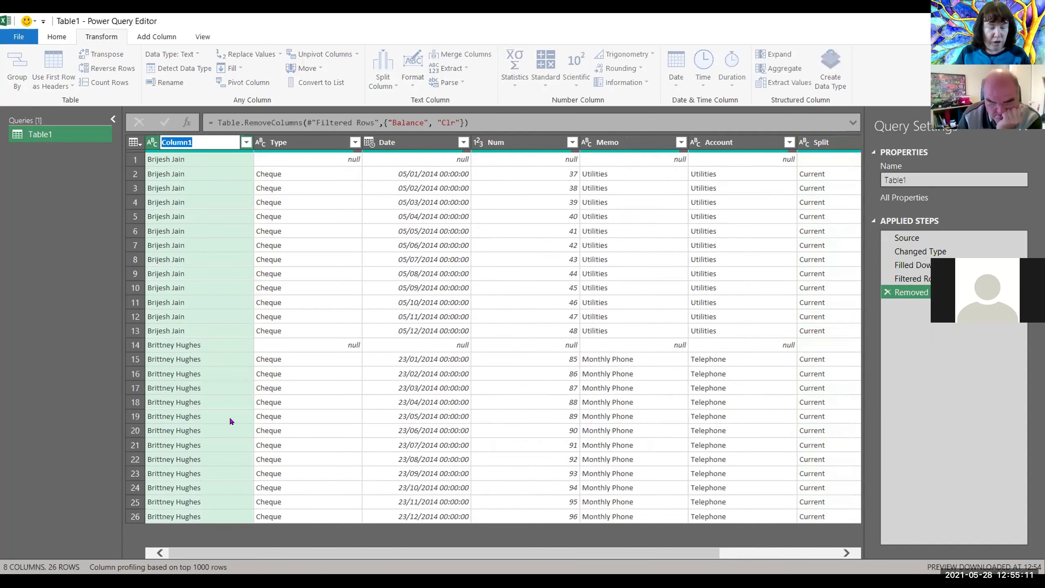
text(Cusstome)
key(BackSpace)
key(BackSpace)
key(BackSpace)
key(BackSpace)
key(BackSpace)
key(BackSpace)
text(stomer)
key(Return)
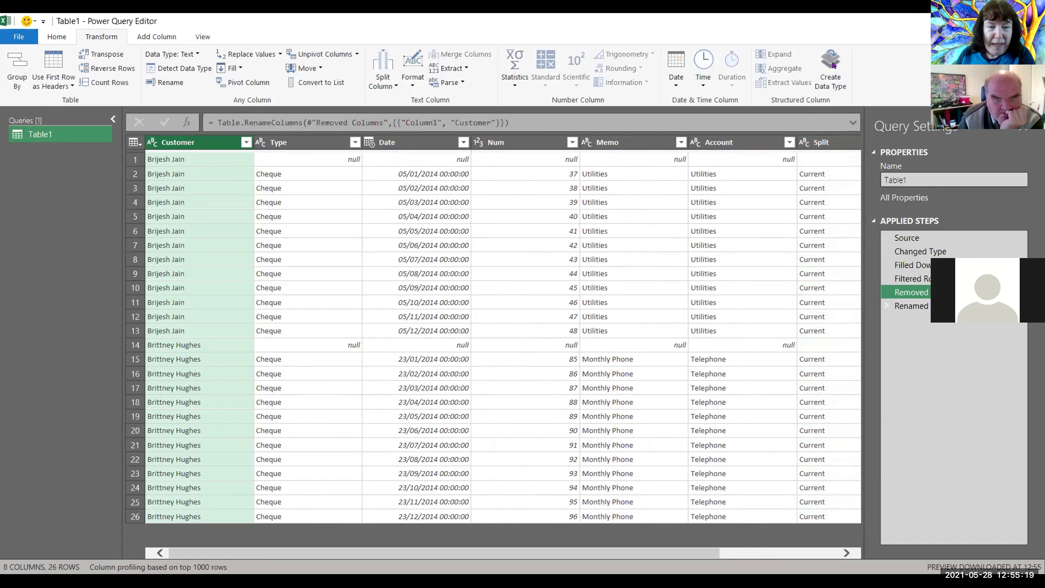
Step: Filter the Type column to keep only Cheque rows, excluding nulls
click(354, 142)
click(178, 296)
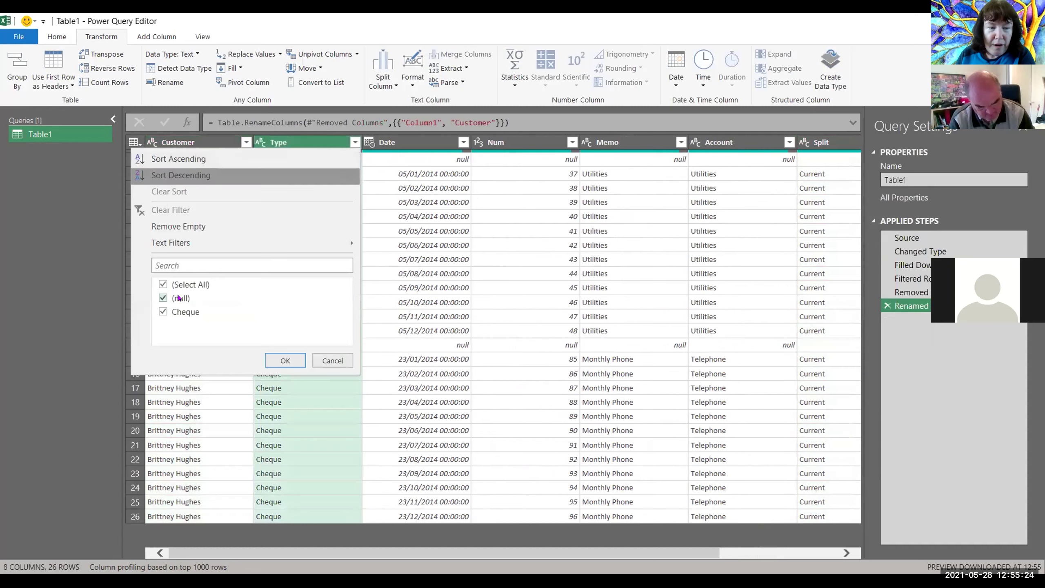
click(285, 361)
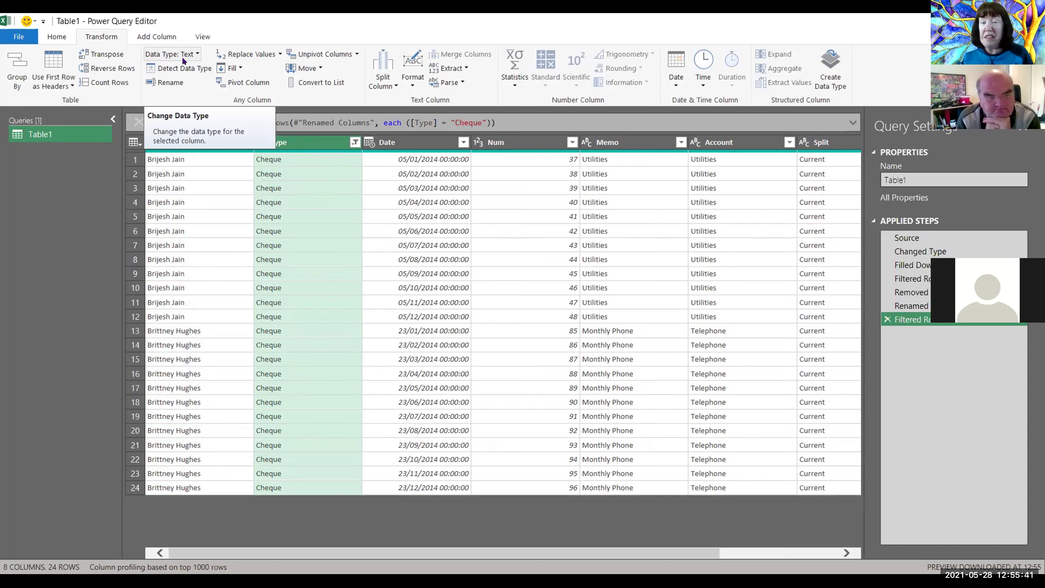
Step: Change the Date column's data type to date-only Date, dropping the times
click(418, 142)
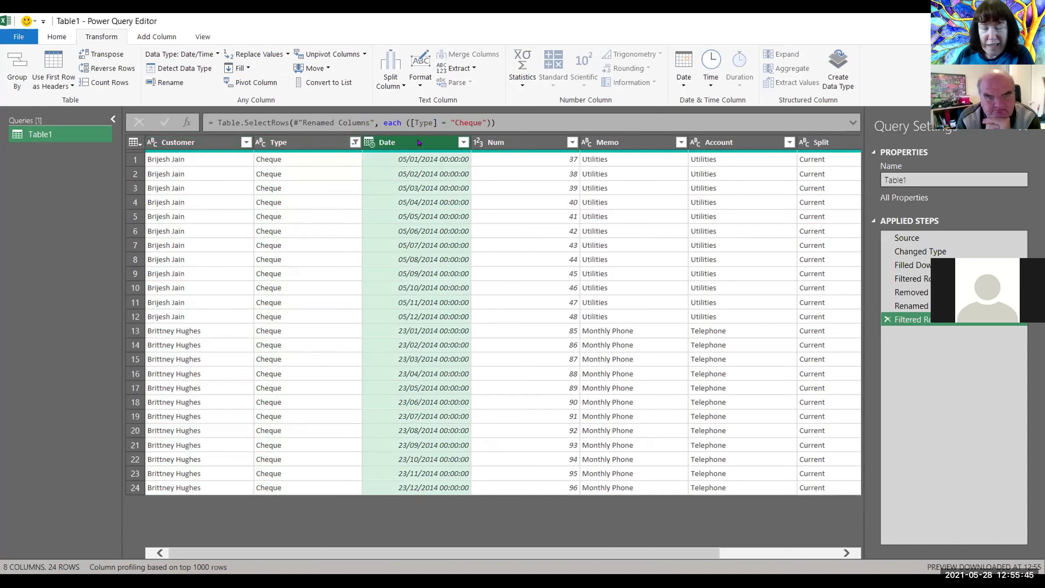
click(213, 54)
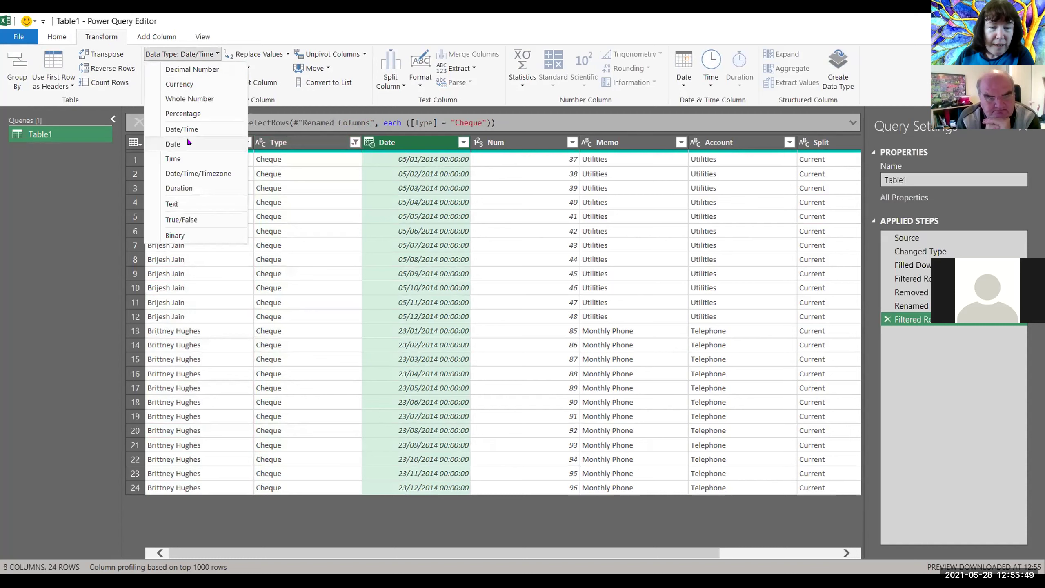
click(169, 145)
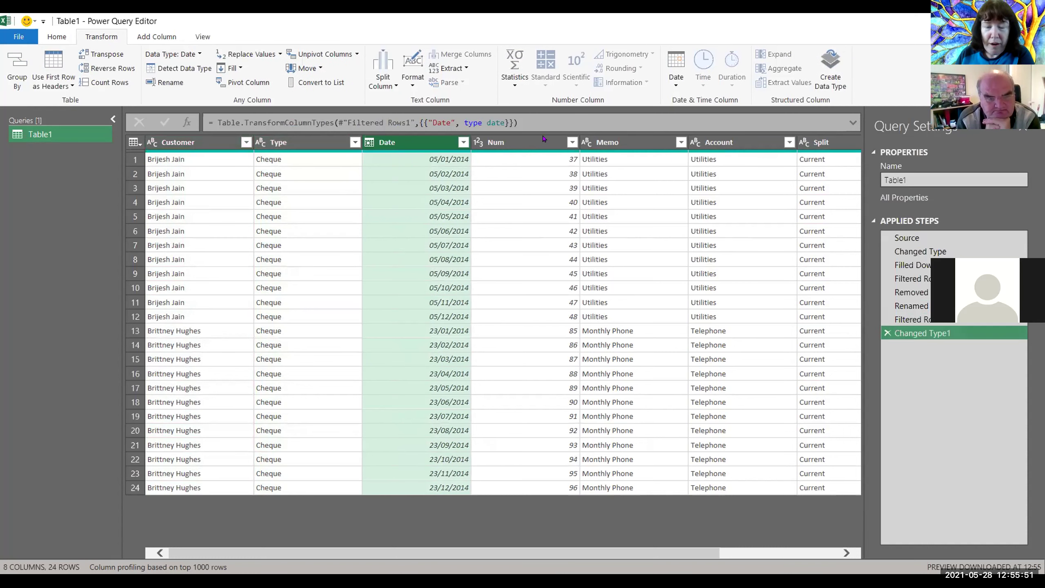
click(847, 553)
click(846, 552)
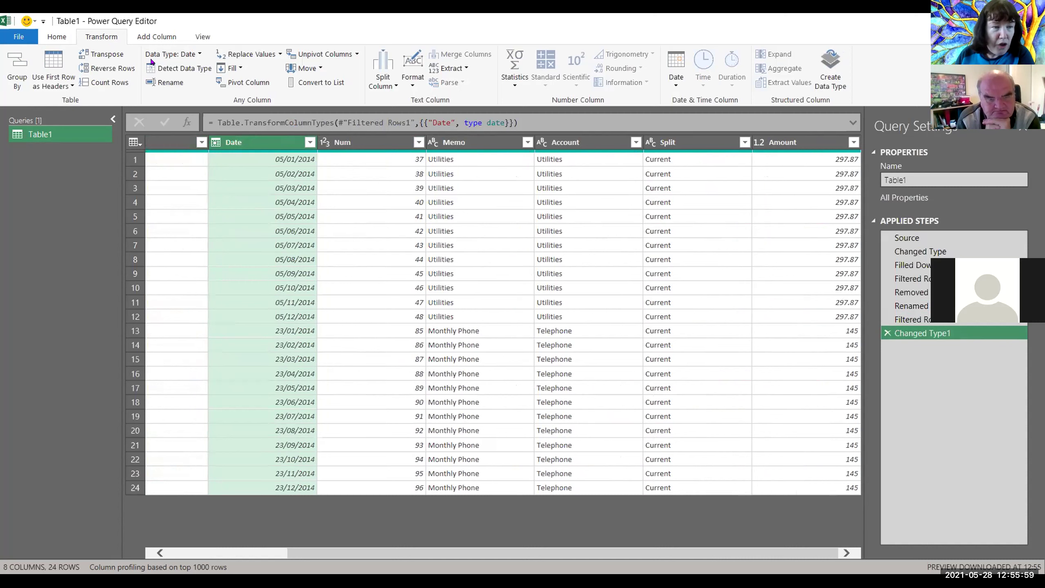
Step: Close and load the query as a table on a new worksheet
click(57, 37)
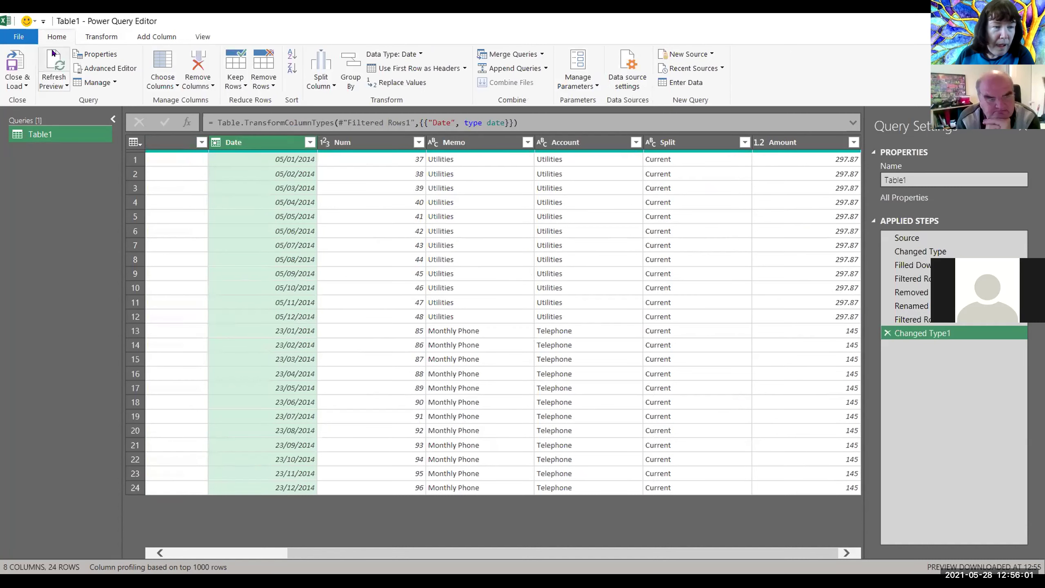
click(24, 86)
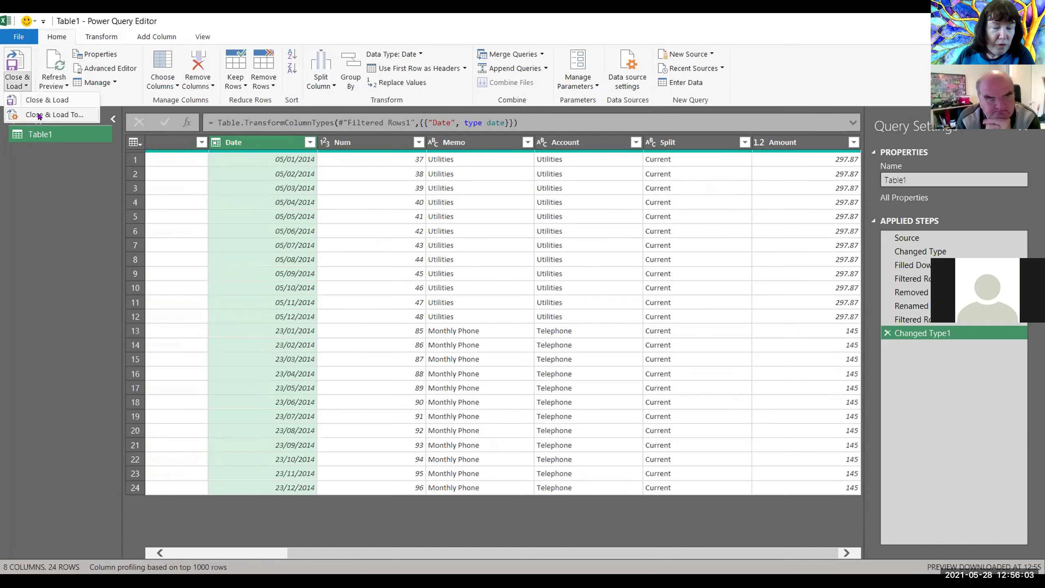
click(39, 116)
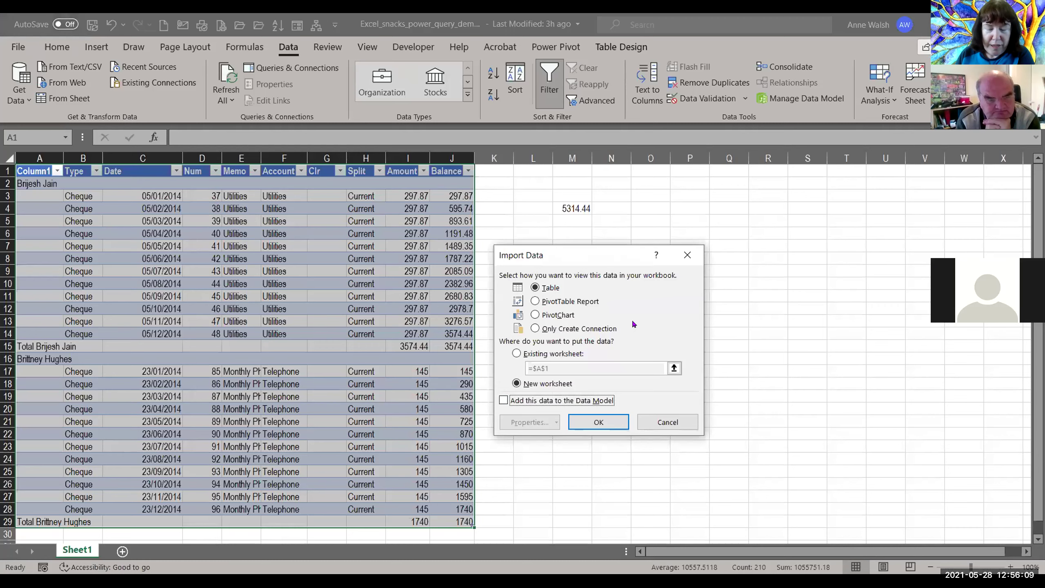
click(597, 422)
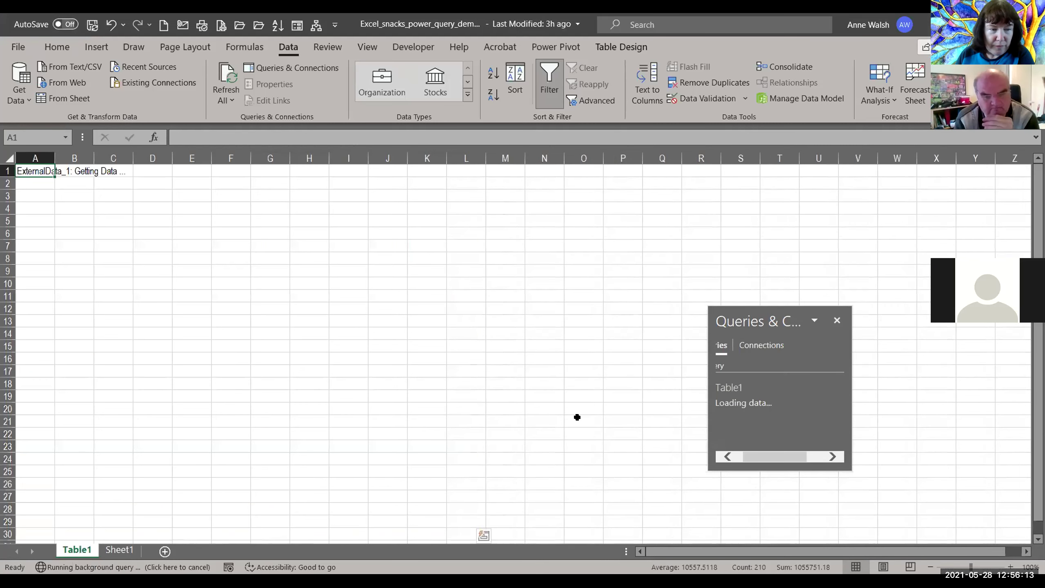
Step: Rename the source sheet 'Original' and the loaded query sheet 'Cleaned'
click(127, 550)
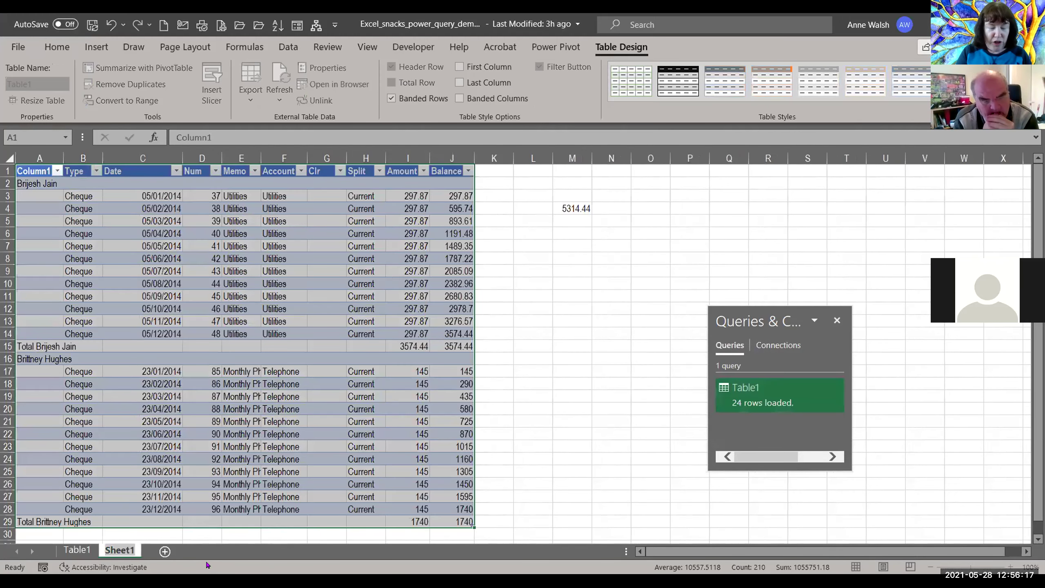
text(Original)
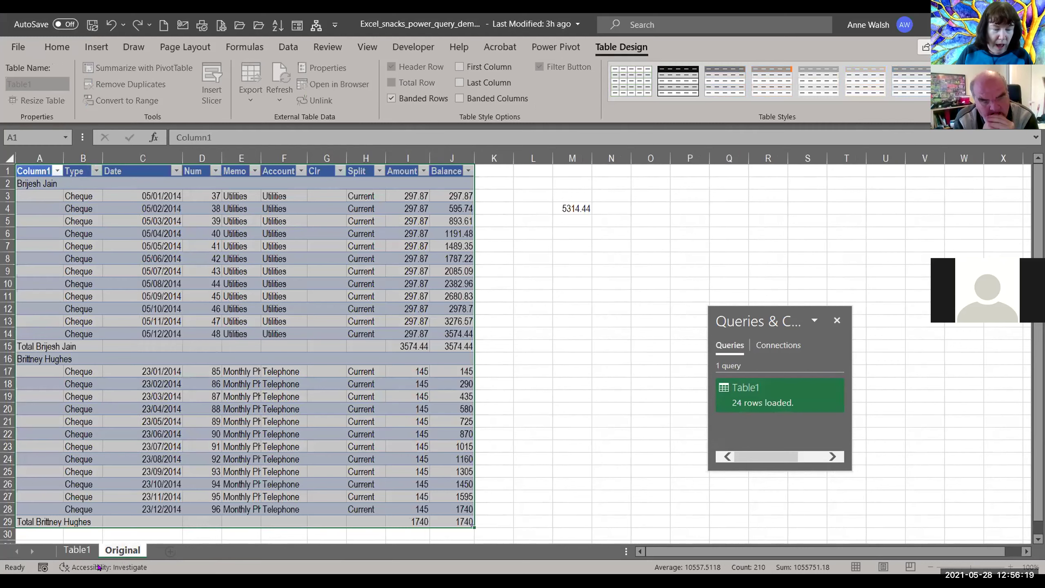
click(83, 550)
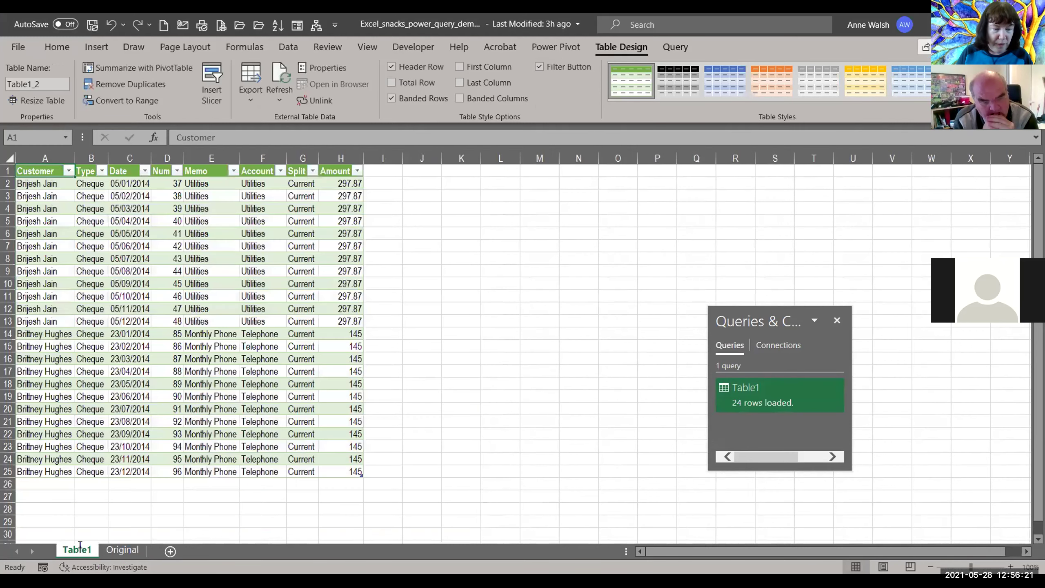
key(alt+h)
text(orCleaned)
key(Return)
Step: Turn on the Cleaned table's Total Row and compare its 5314.44 Amount with the Original sheet
drag(261, 396, 261, 384)
click(300, 358)
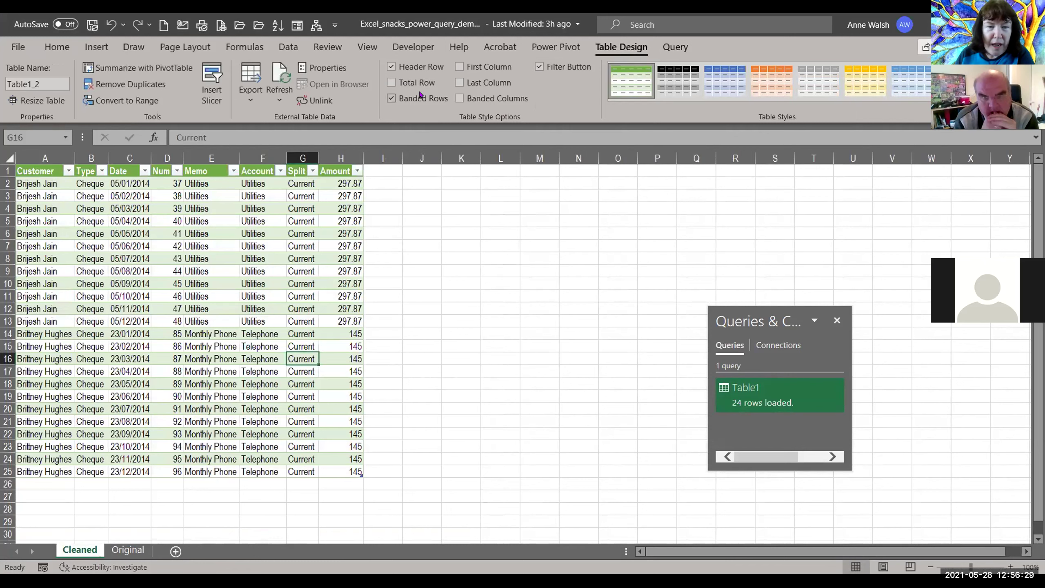
click(391, 82)
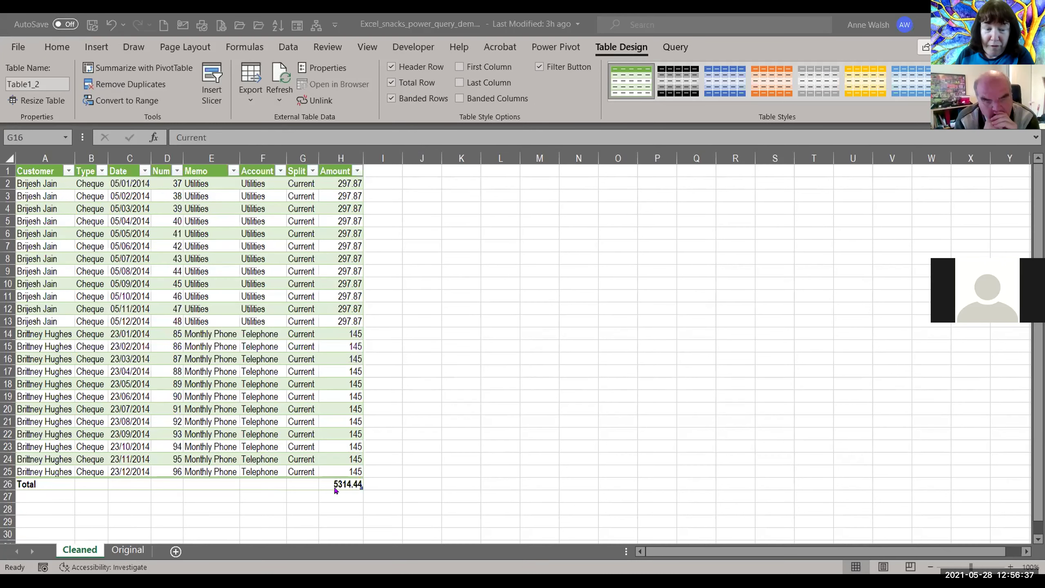
click(128, 551)
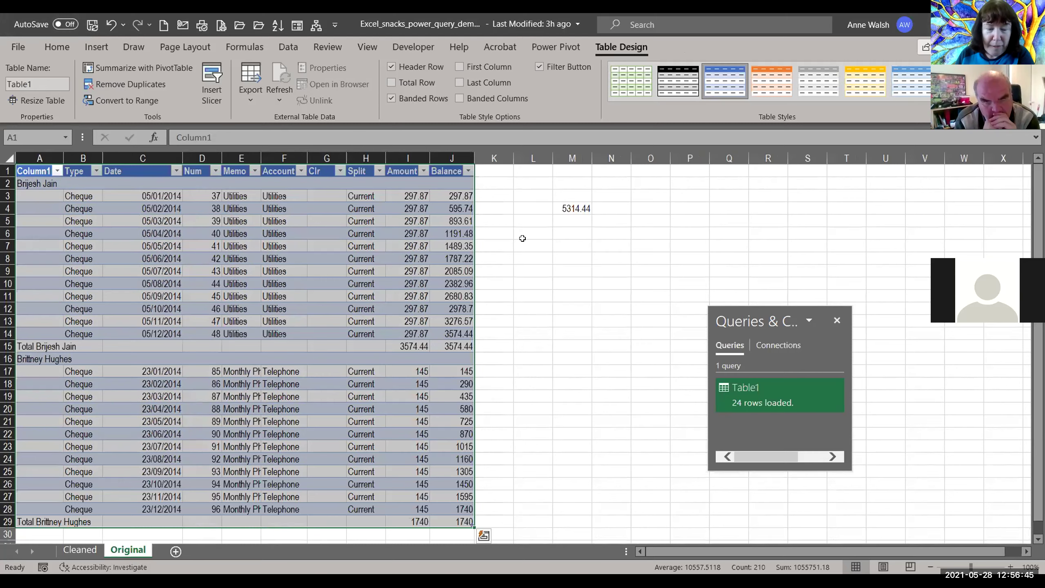
click(71, 551)
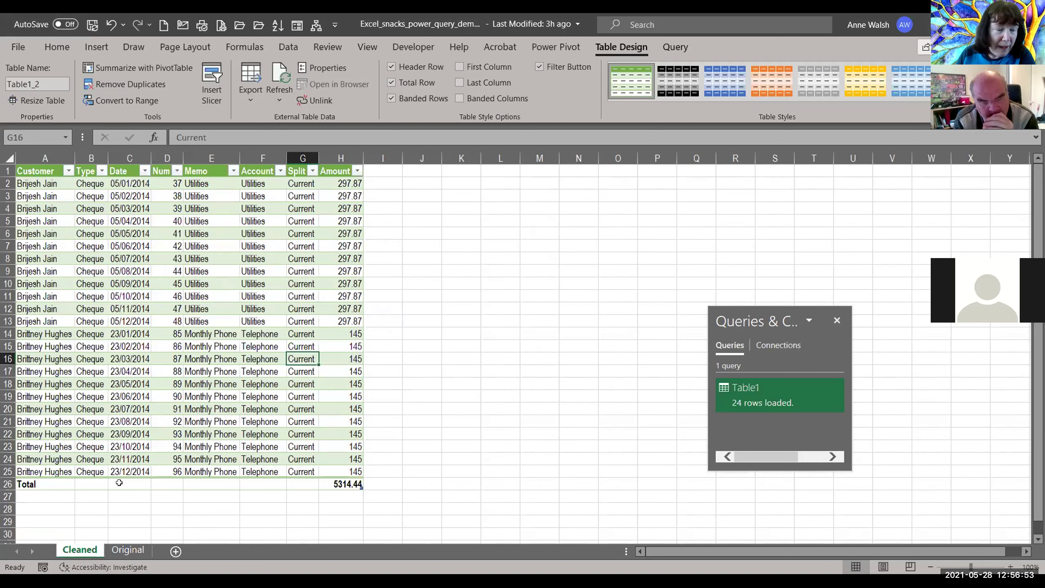
Step: On the Original sheet, replace the customer name in A2 with a different name
click(128, 550)
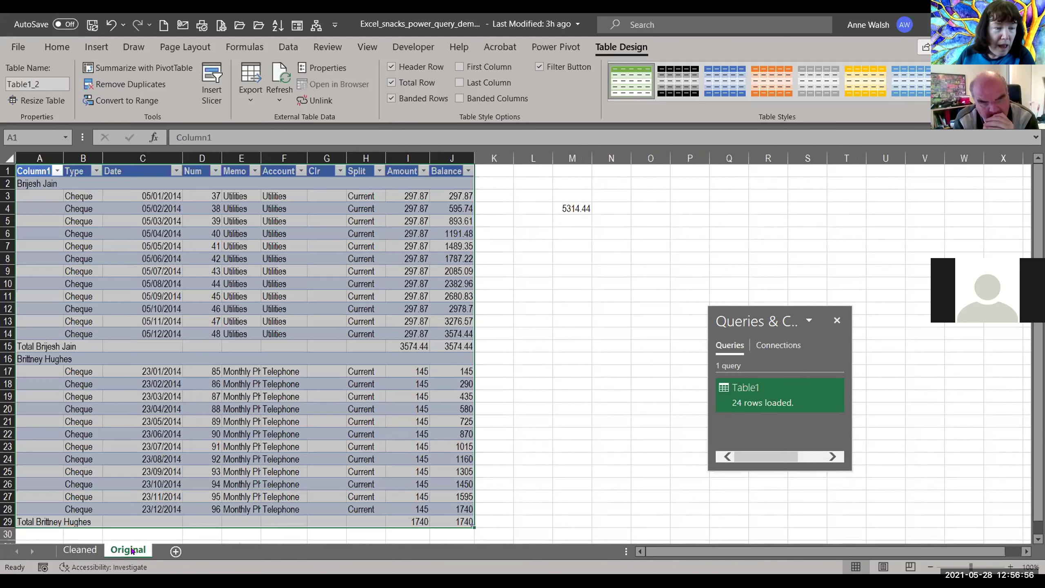
click(39, 183)
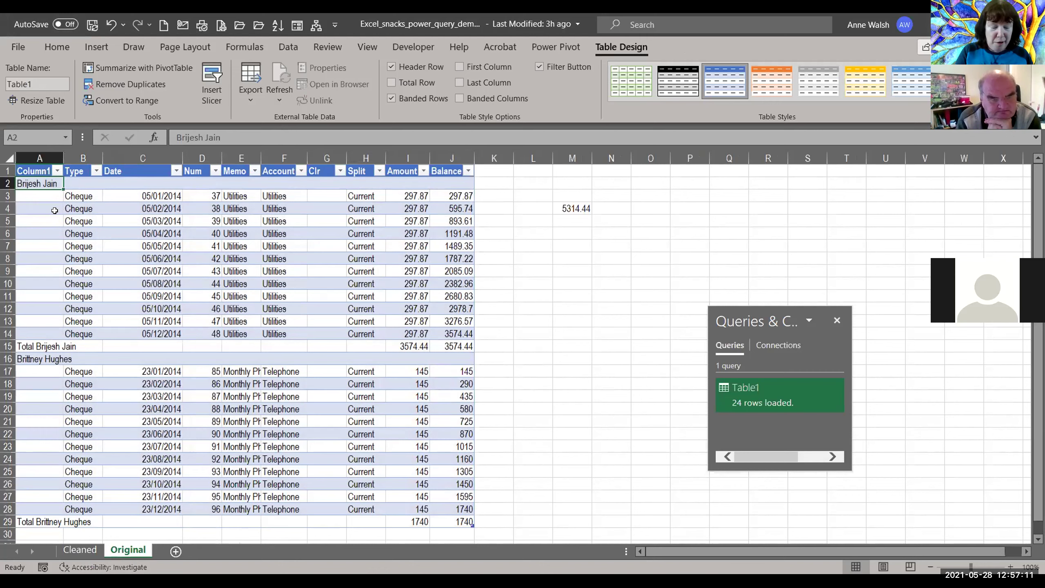
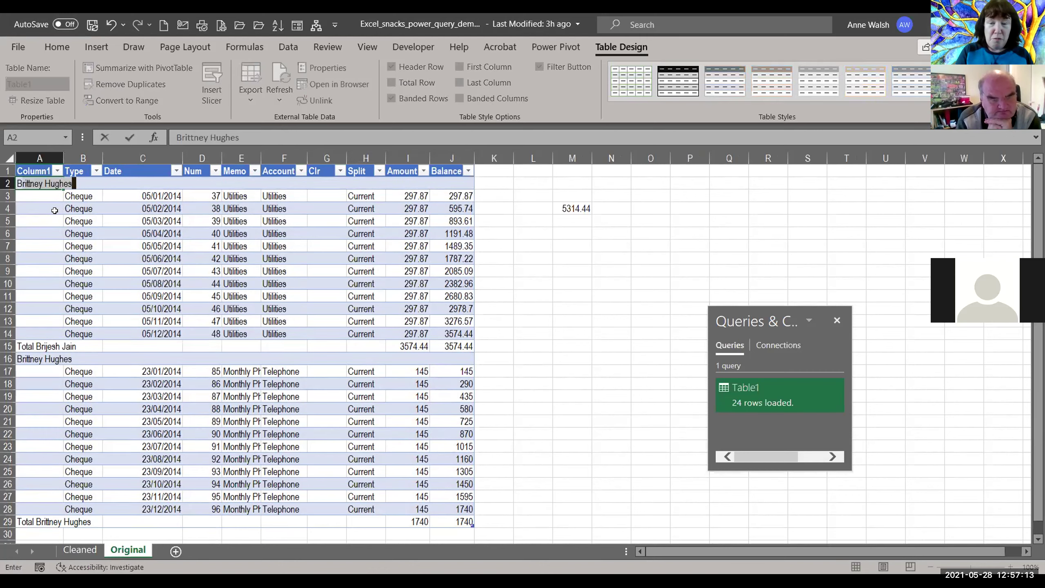
text(nt)
key(BackSpace)
key(BackSpace)
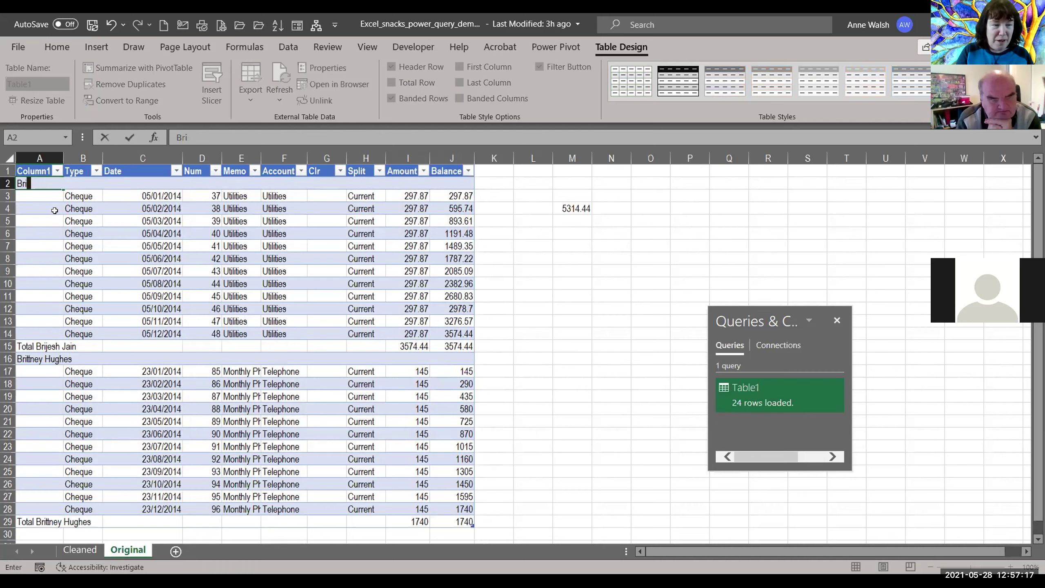
text(tney S)
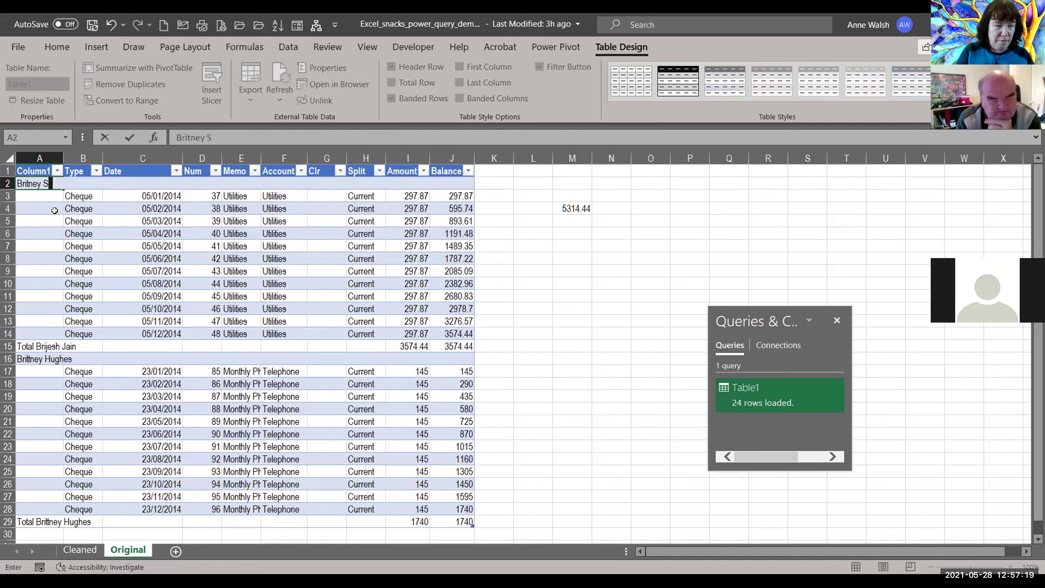
text(pears)
key(Return)
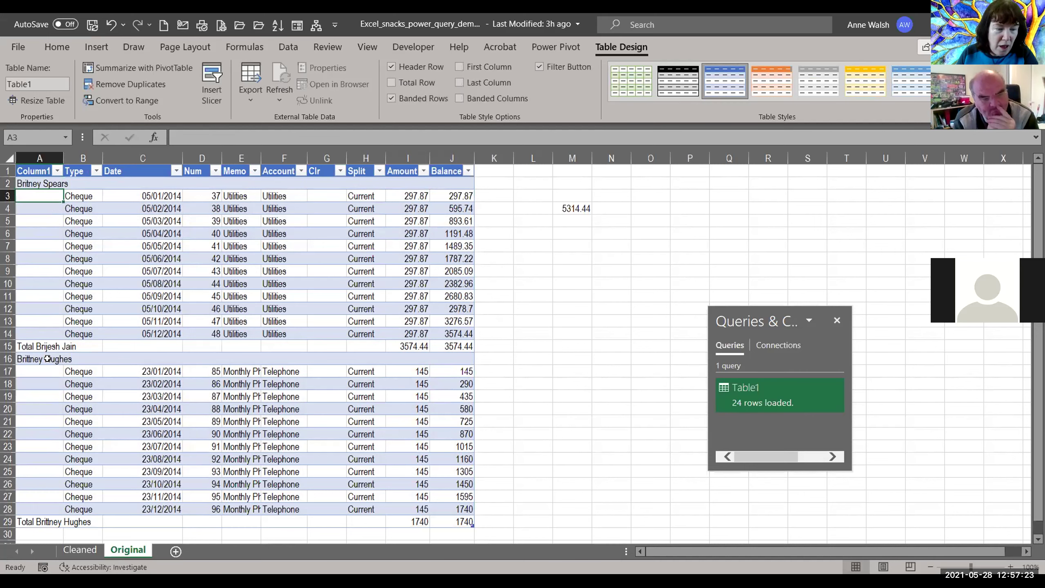
Step: Replace the customer name in A16 with another different name
click(48, 358)
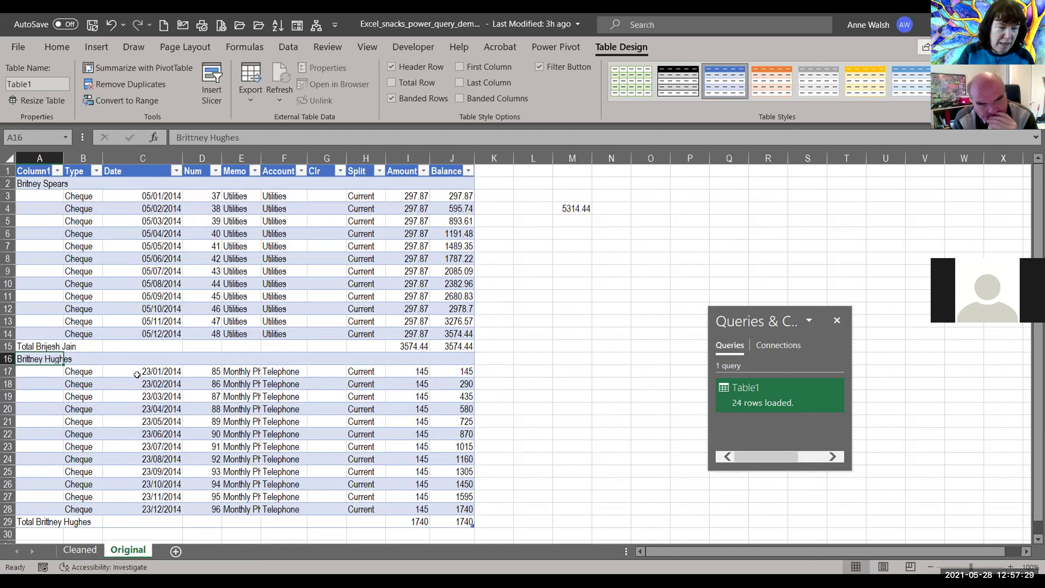
text(Another)
key(BackSpace)
key(BackSpace)
key(BackSpace)
key(BackSpace)
key(BackSpace)
key(BackSpace)
key(BackSpace)
key(BackSpace)
text(Elon Musk)
key(Return)
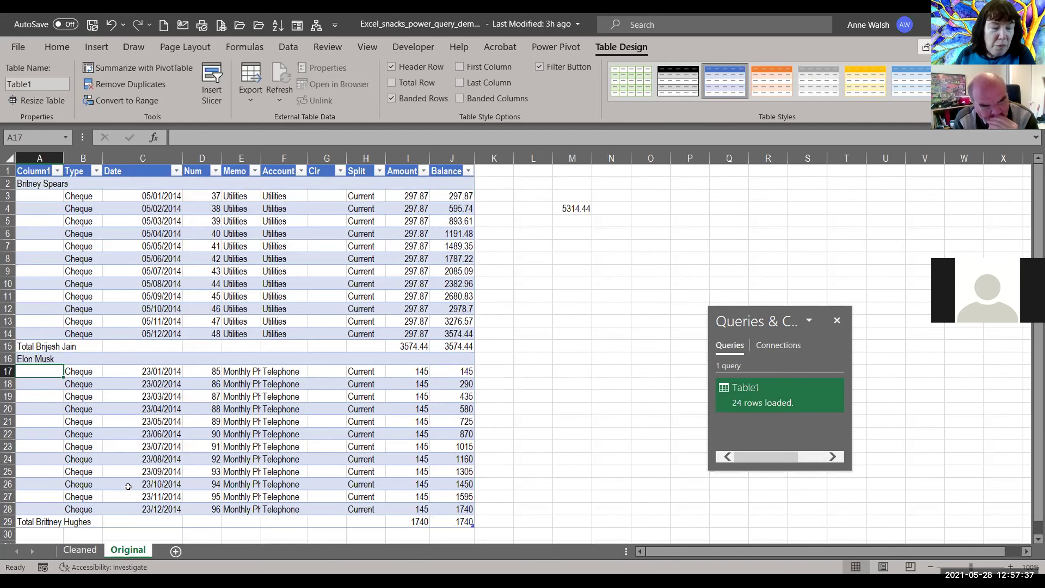
Step: On the Cleaned sheet, refresh the table to load the new customer names from Original
click(92, 550)
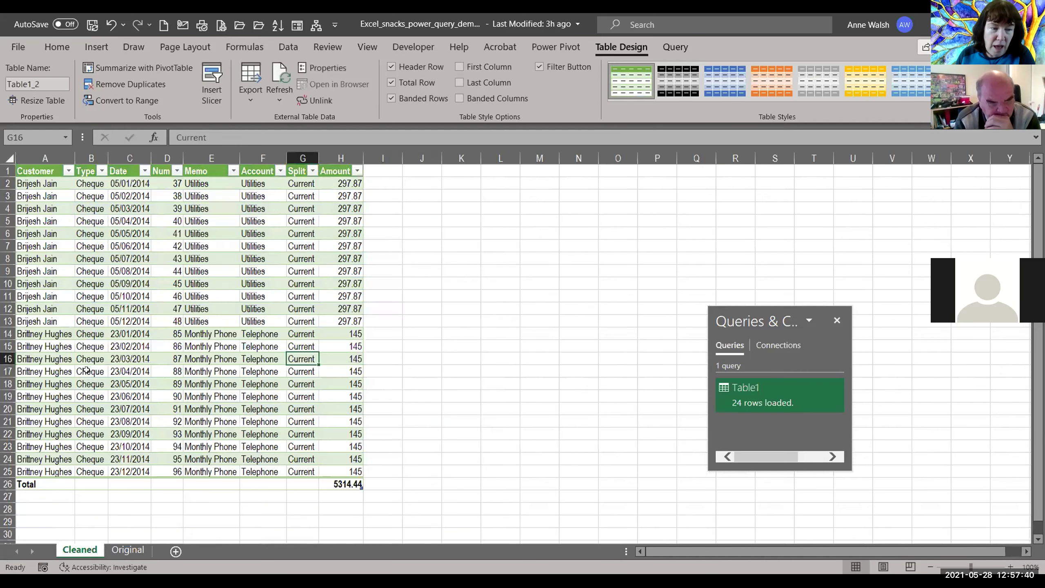
right_click(100, 308)
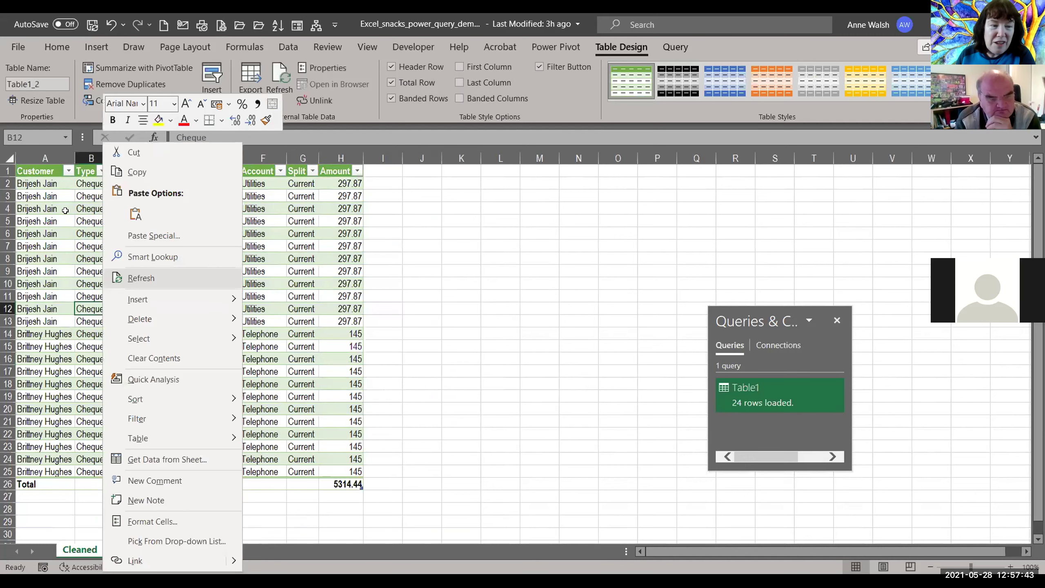
key(Return)
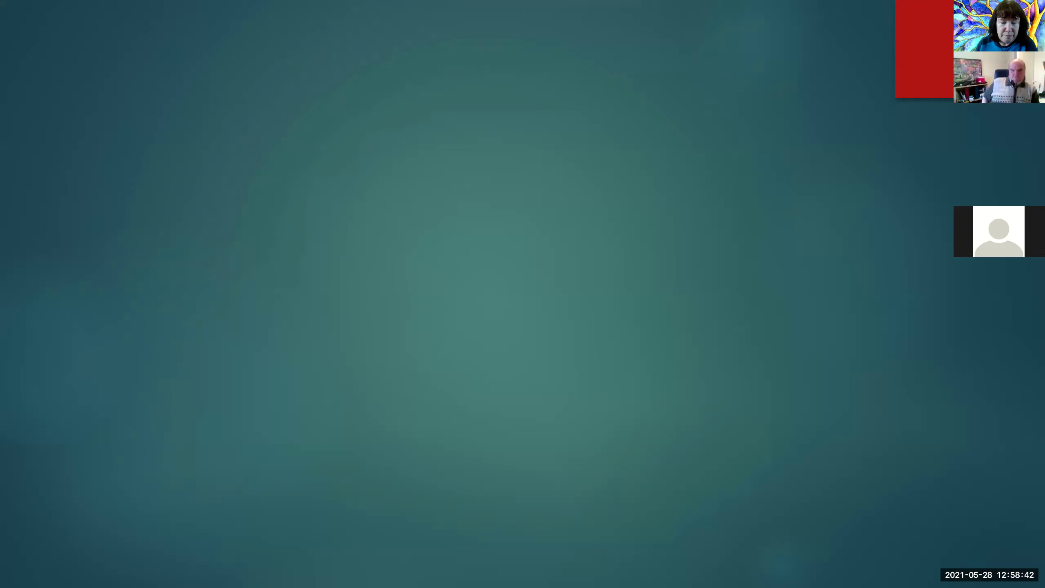
key(Right)
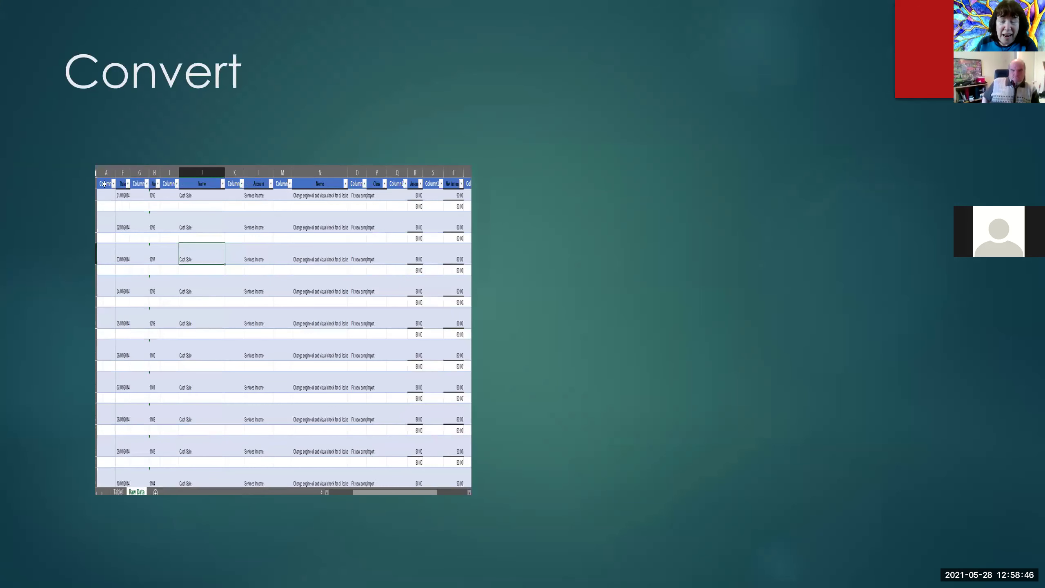
Step: Advance the slideshow past the cleaned spreadsheet picture to the slide about the Power Query book
key(Right)
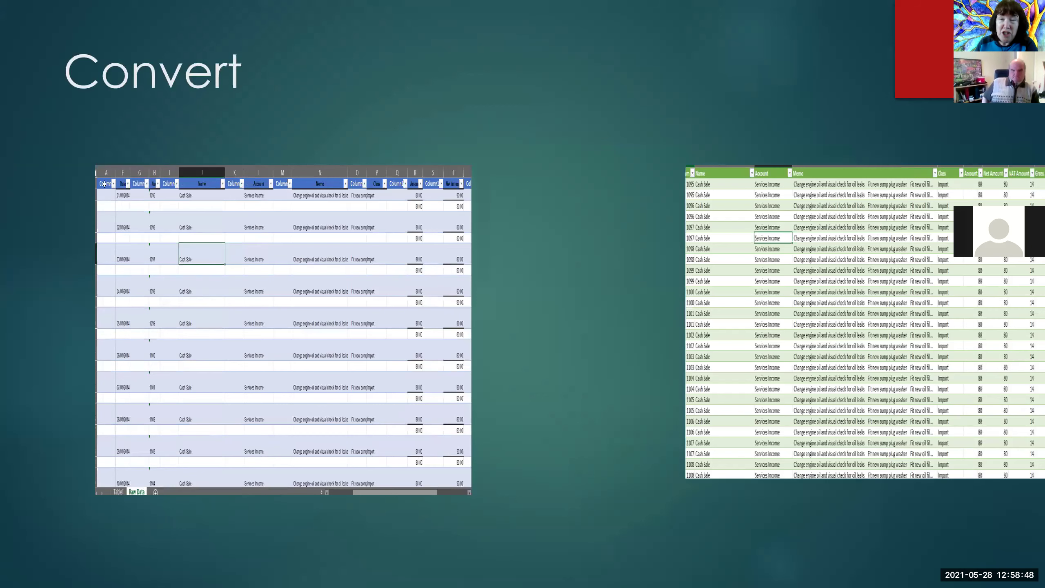
key(Right)
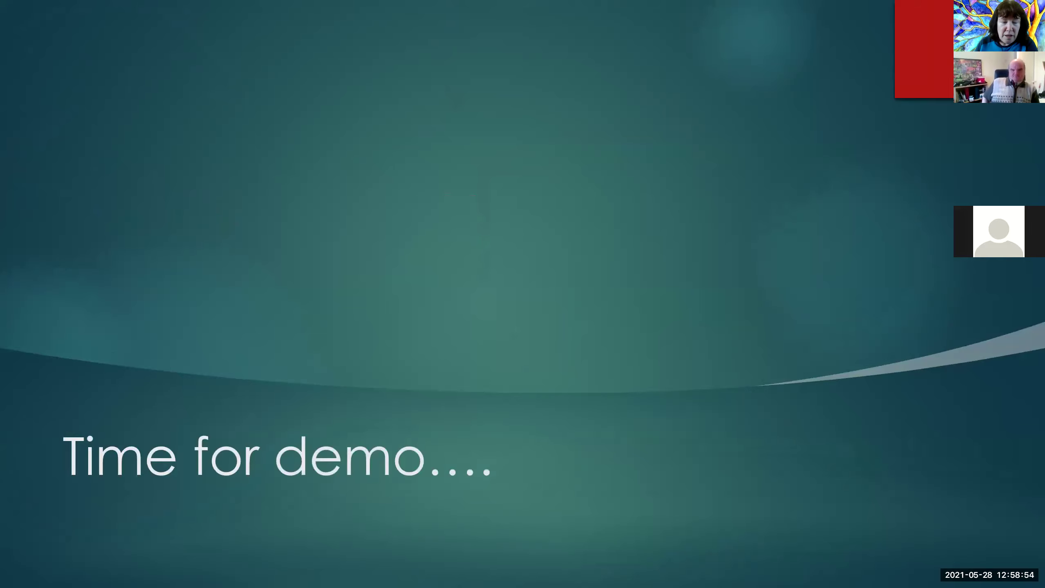
key(Right)
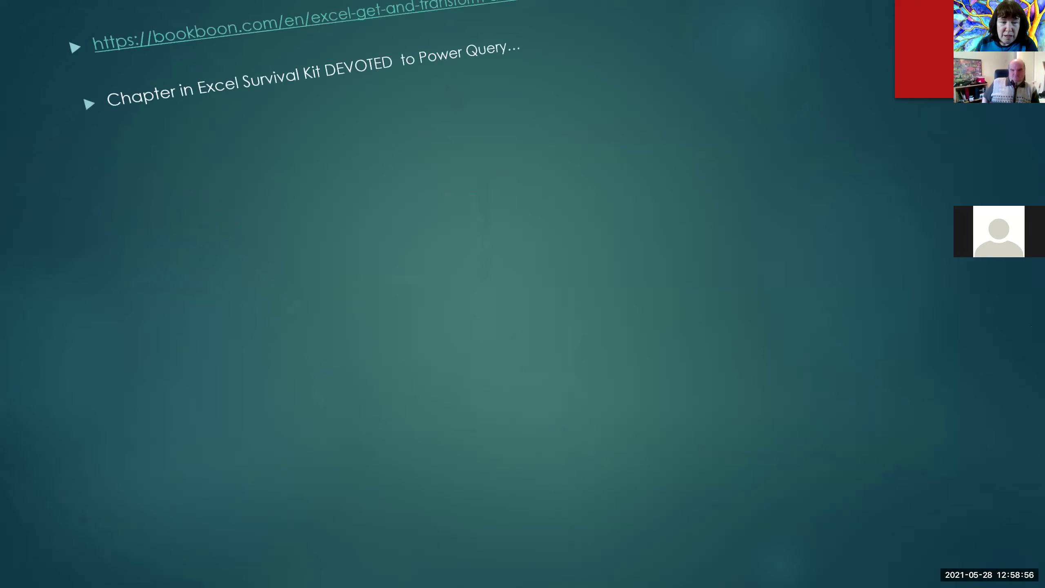